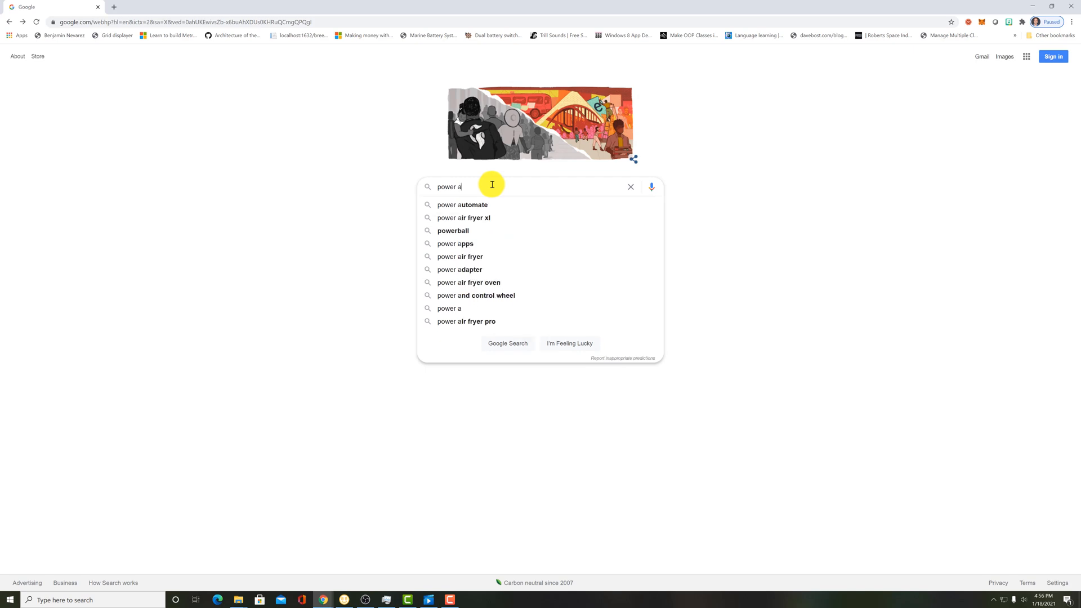
Search Google for 'power apps free account' and open the Power Apps Community Plan documentation result
text(free accou)
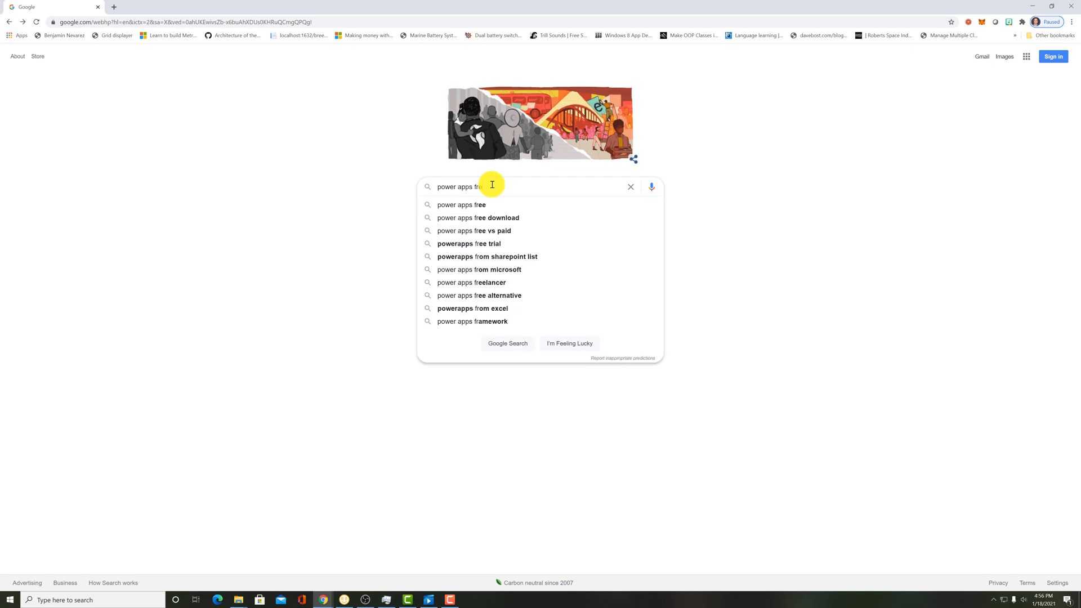
text(nt)
key(Return)
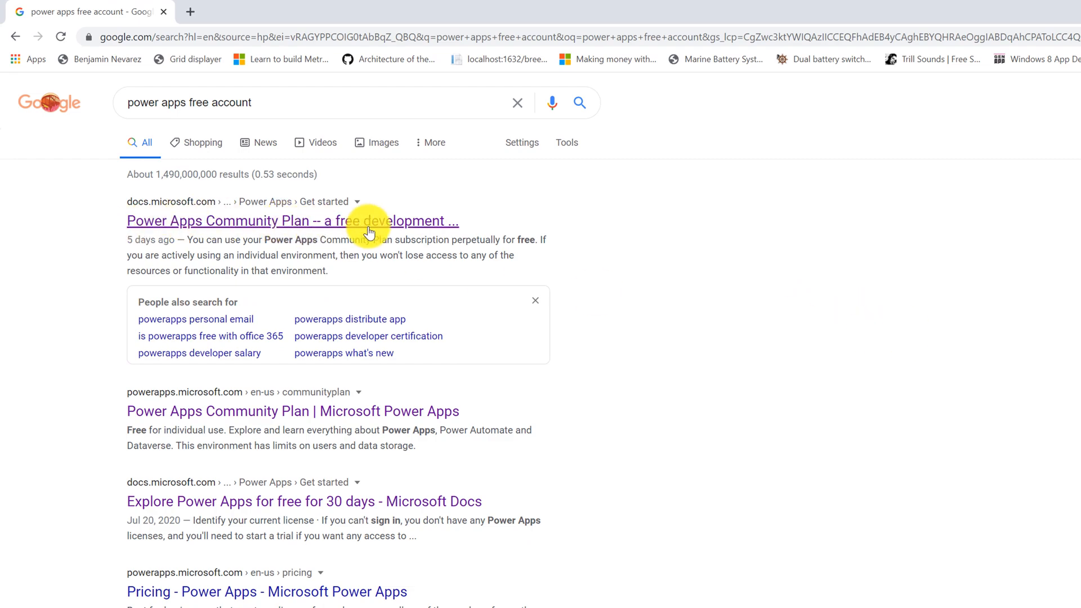
click(368, 225)
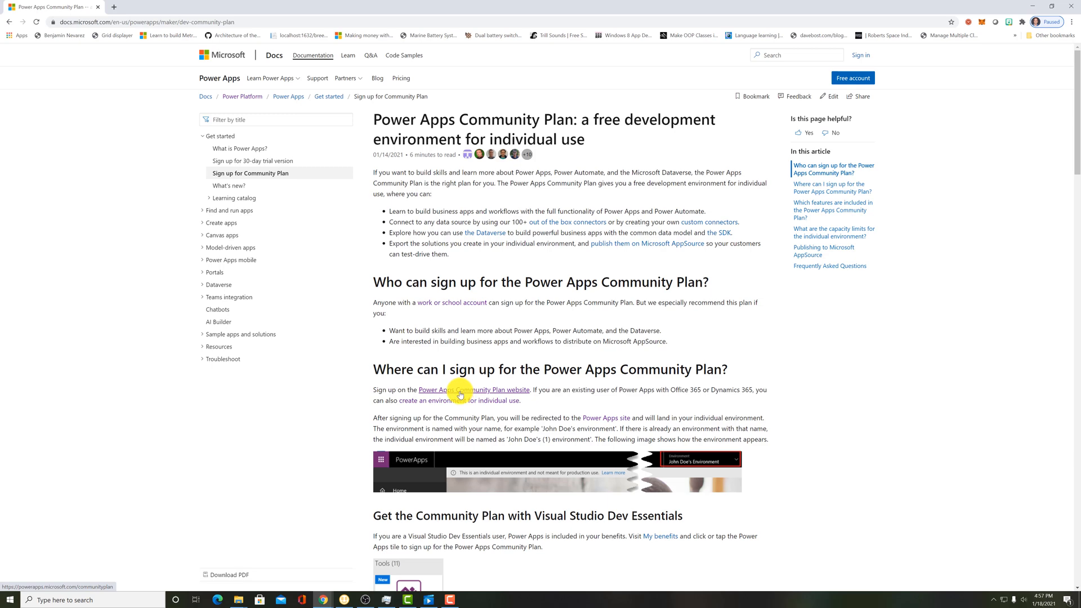
Go to the Power Apps Community Plan site, start the free sign-up and submit a personal e-mail address
click(453, 391)
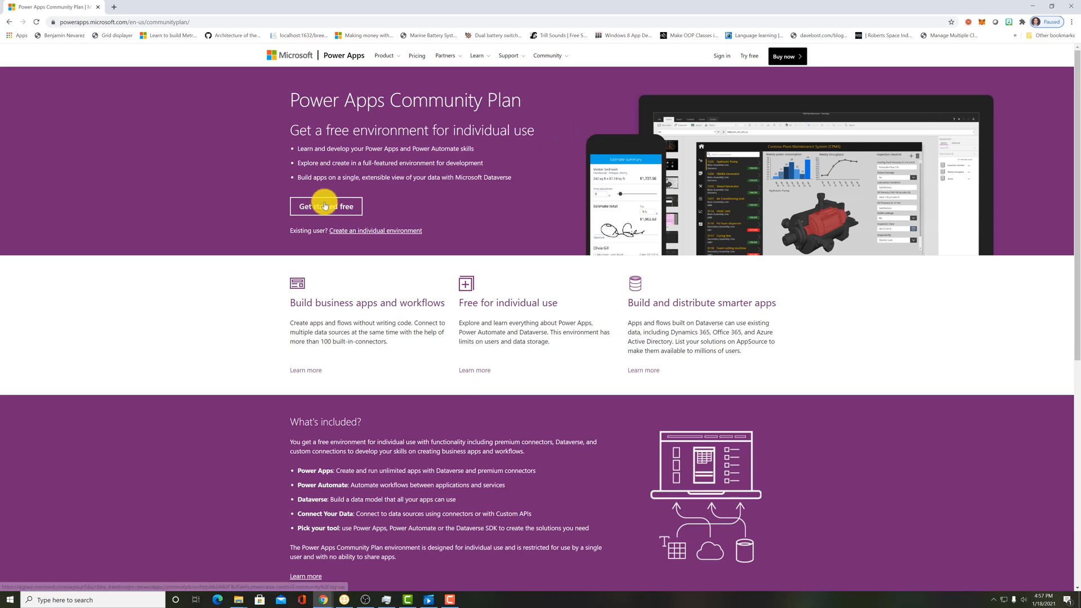
click(349, 210)
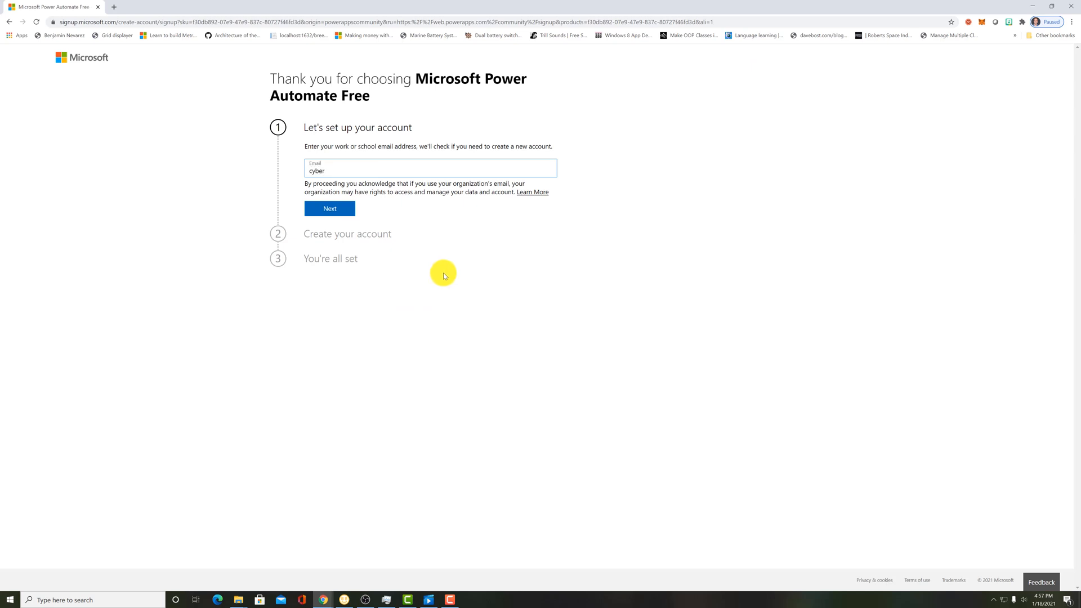
click(328, 210)
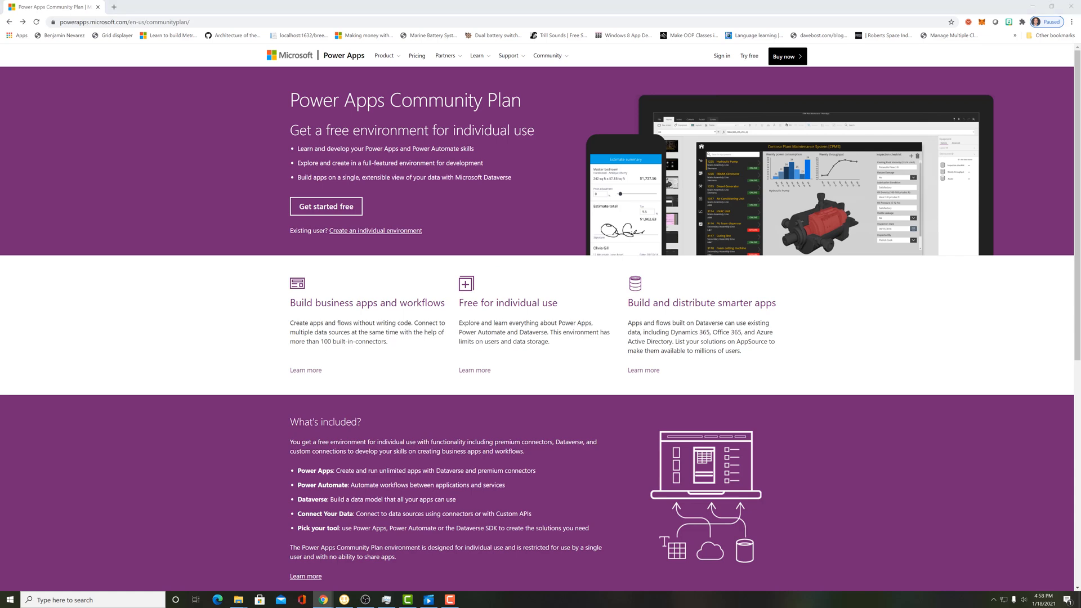
Bring the Developer Program window on screen, maximize it, and scroll through the program details
drag(1080, 355, 721, 92)
double_click(721, 92)
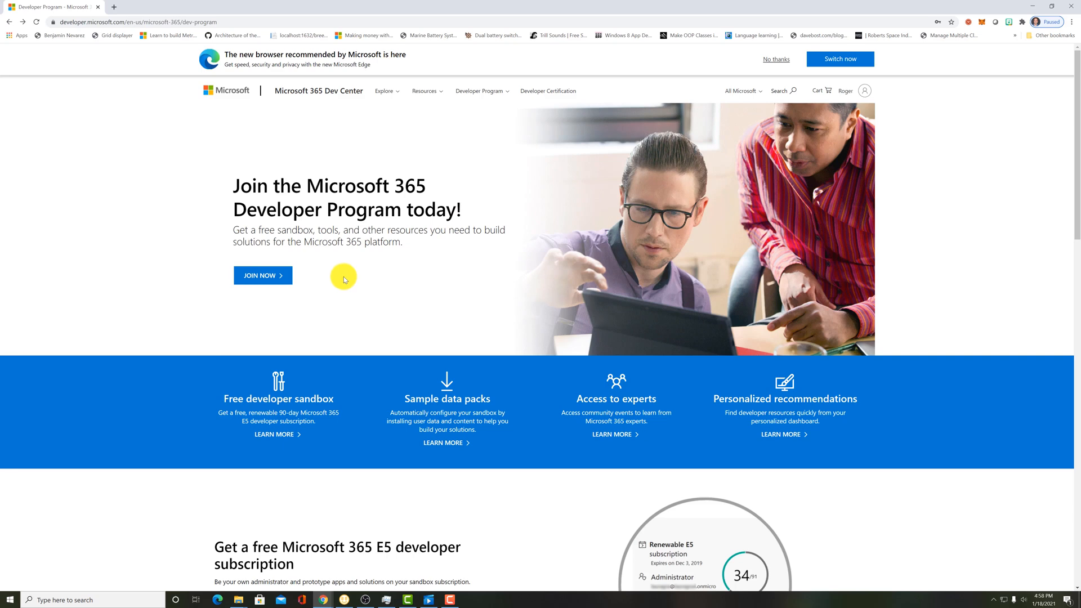
scroll(338, 279, down, 5)
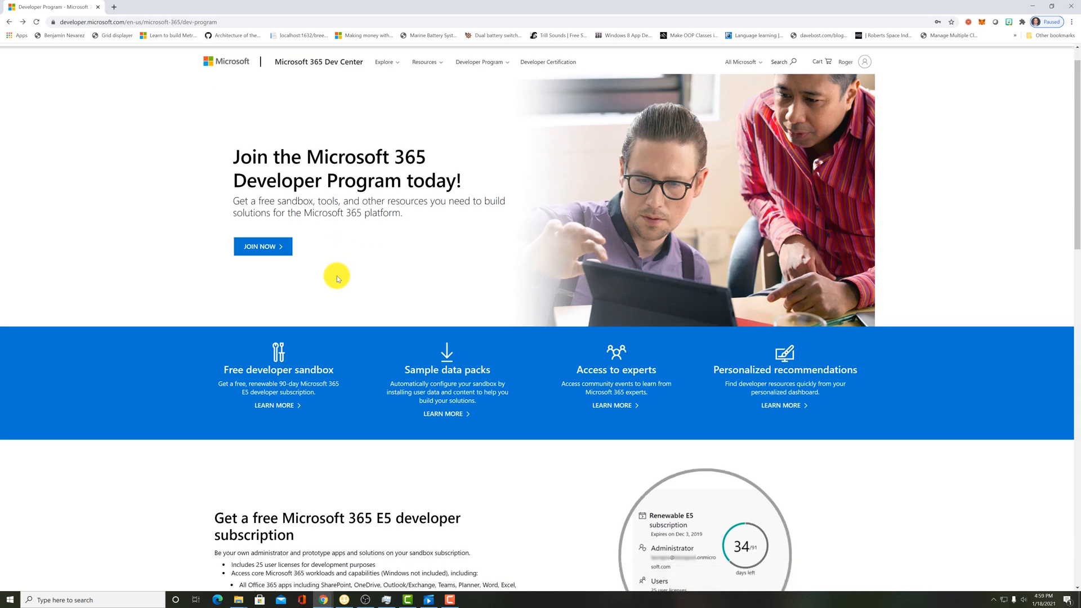
scroll(513, 295, down, 2)
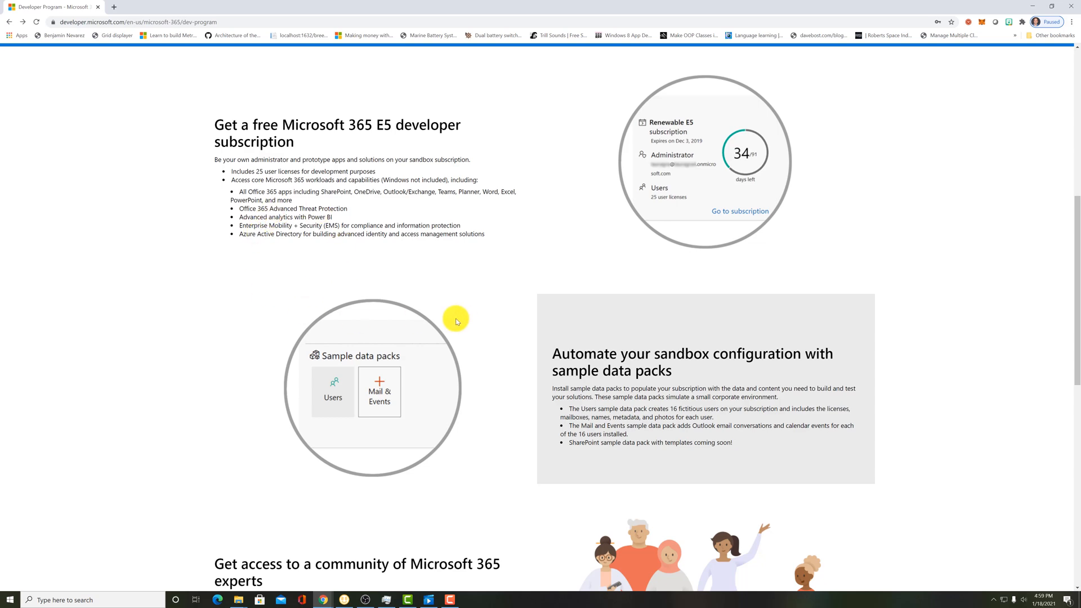
scroll(494, 326, down, 9)
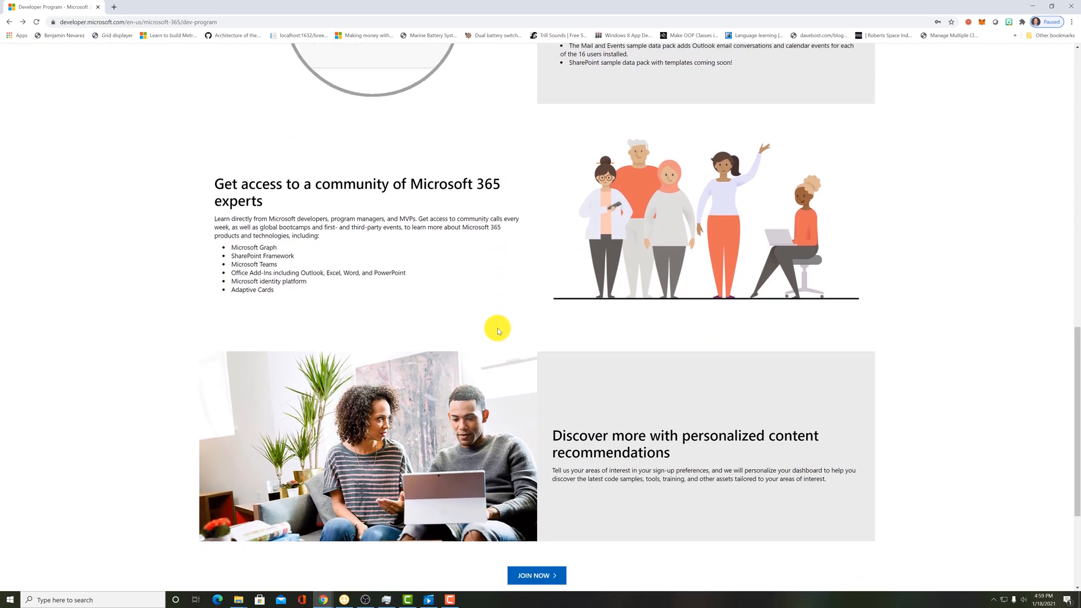
scroll(498, 329, up, 13)
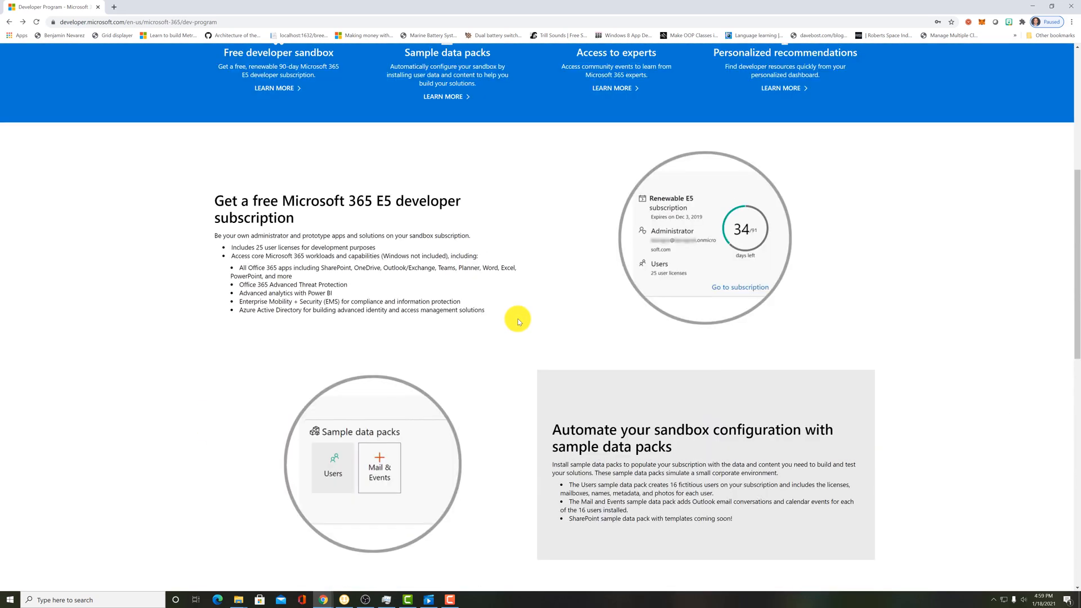
scroll(525, 324, up, 3)
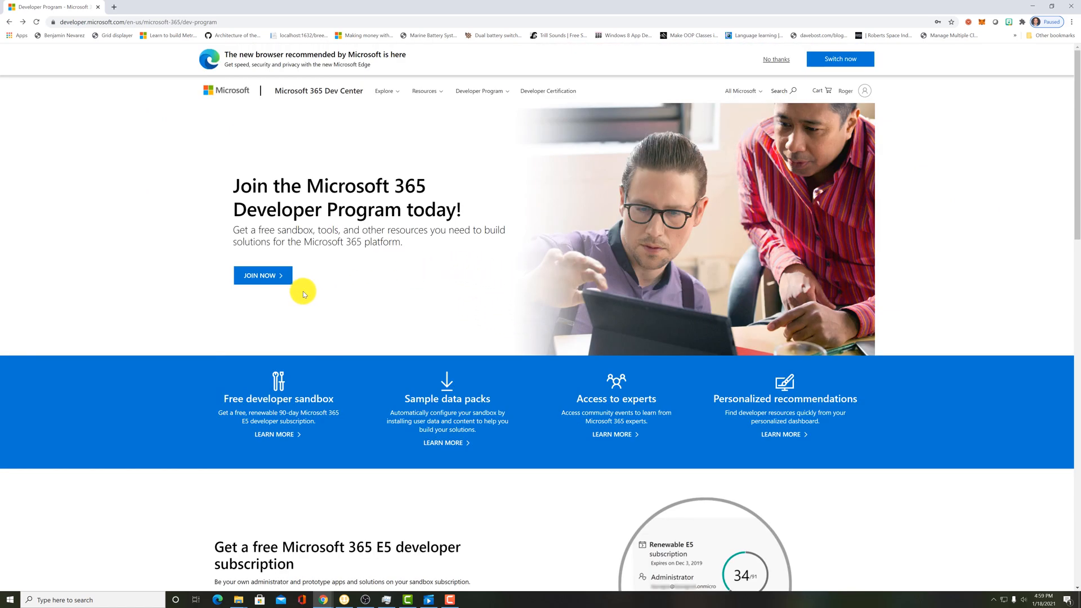
Join the Developer Program with country United States, accepting the terms and opting into offers
click(855, 92)
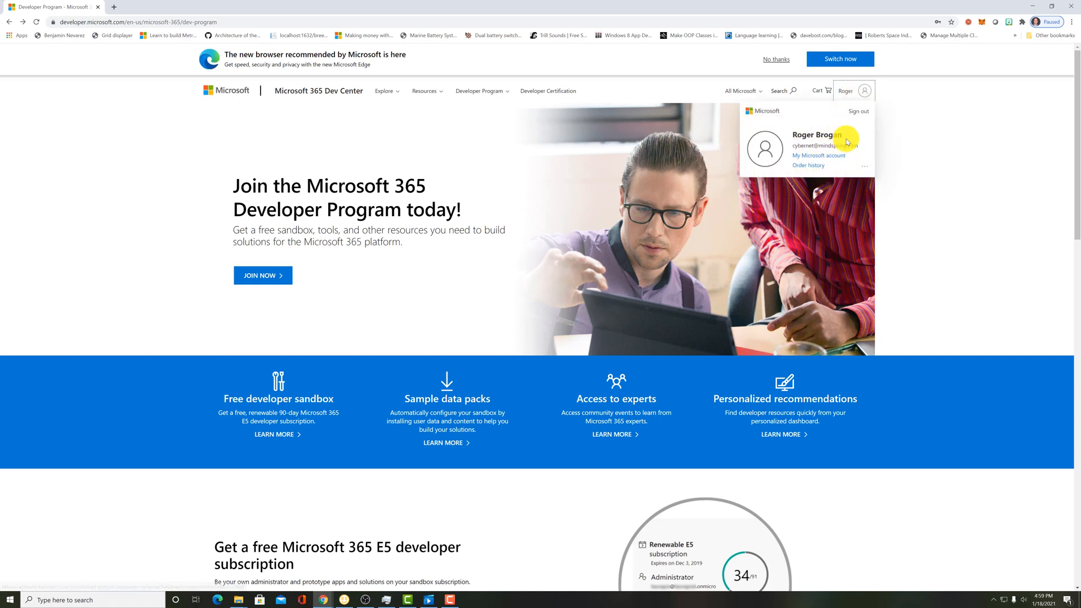
click(267, 276)
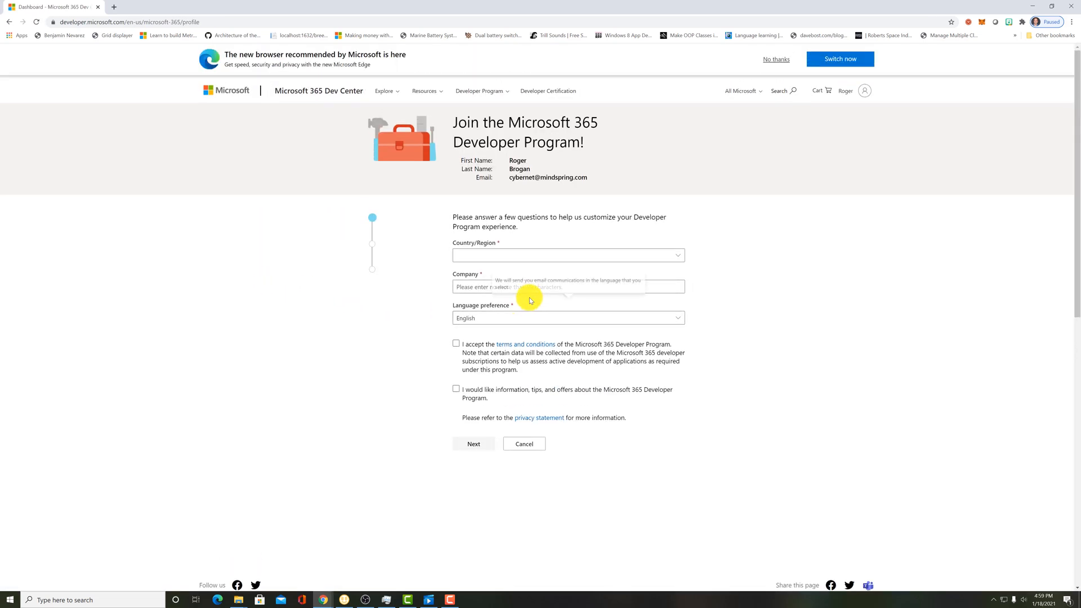
click(509, 254)
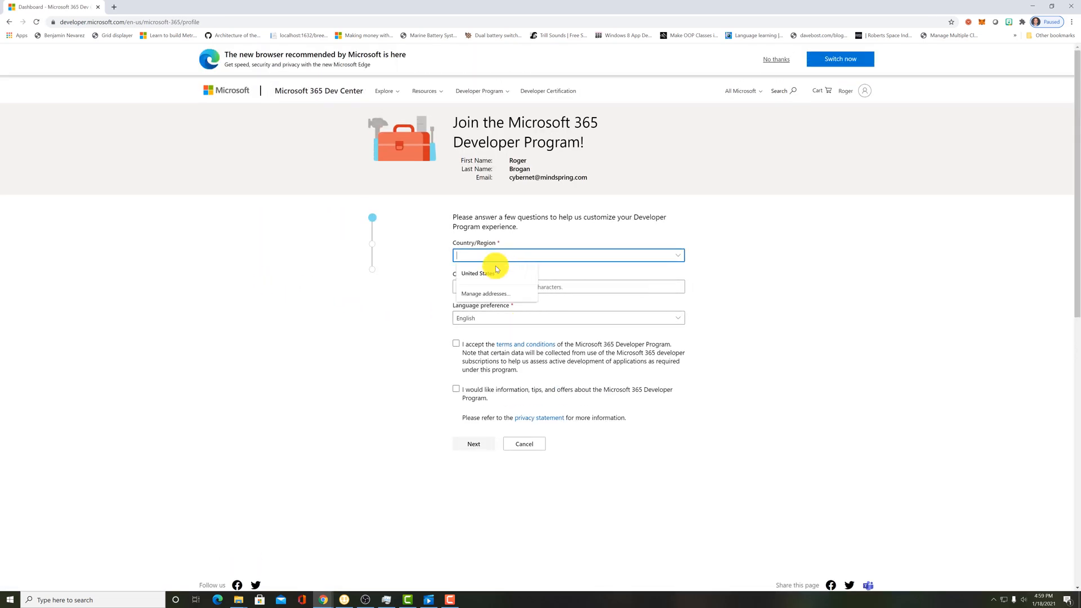
click(495, 272)
click(534, 288)
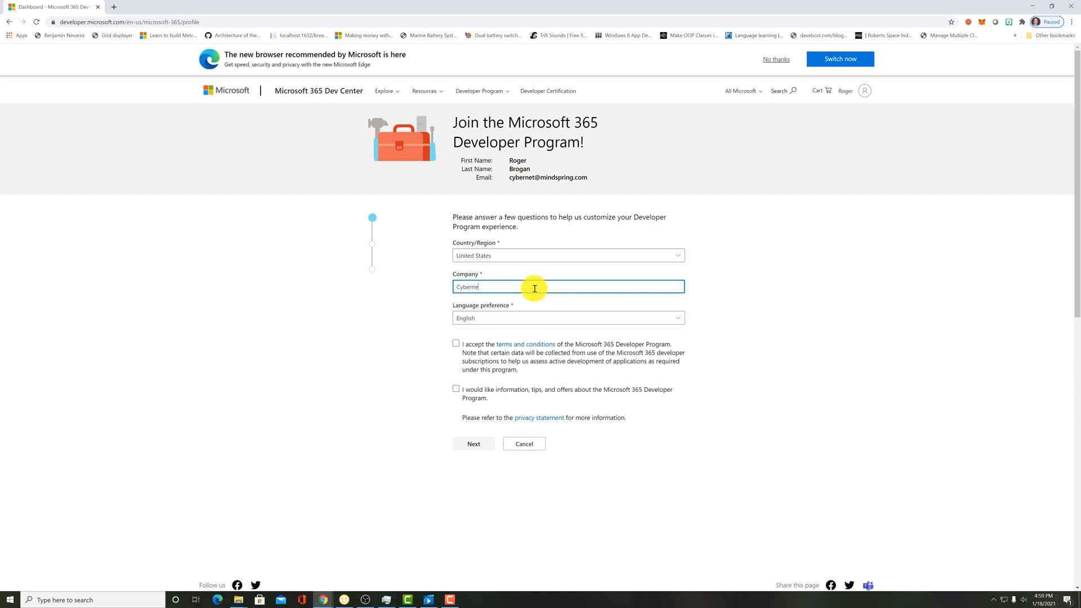
click(455, 343)
click(456, 391)
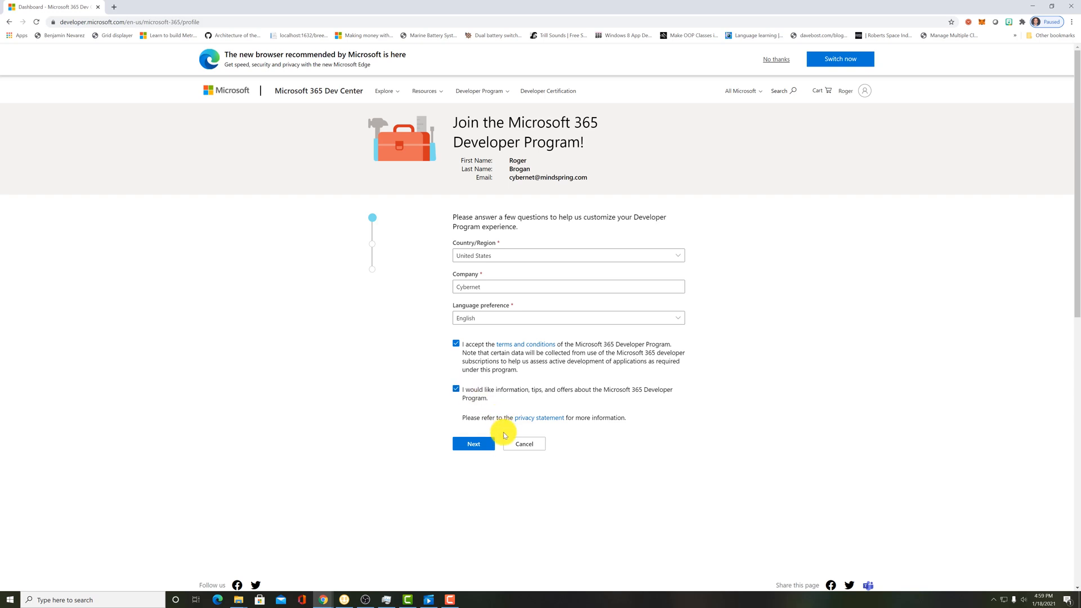
click(482, 443)
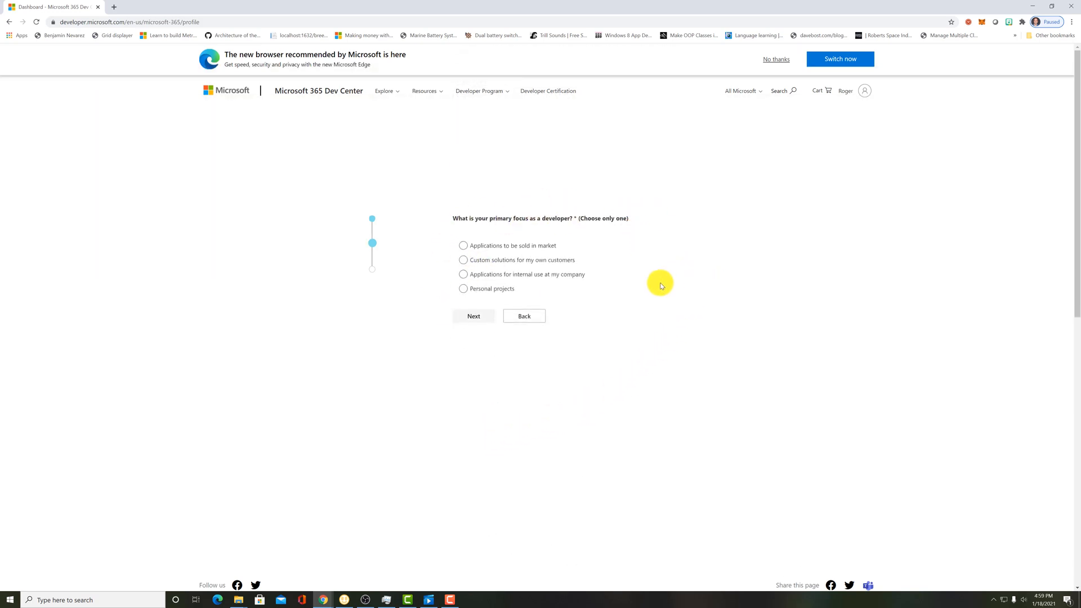
Choose Personal projects as the focus and Power Apps as an interest, then save the profile
click(466, 288)
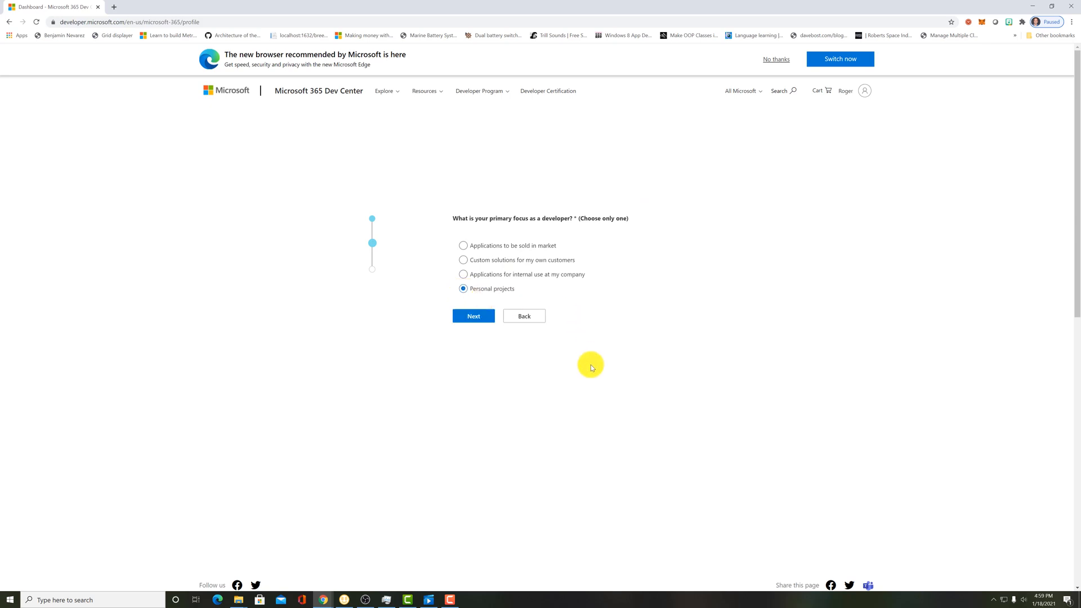
click(472, 319)
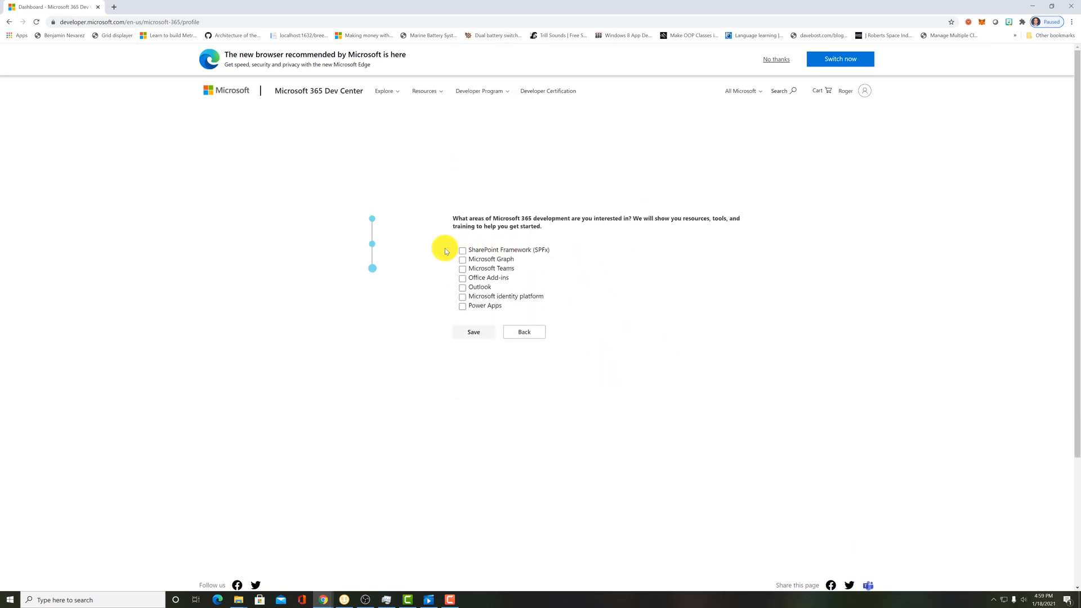
click(461, 307)
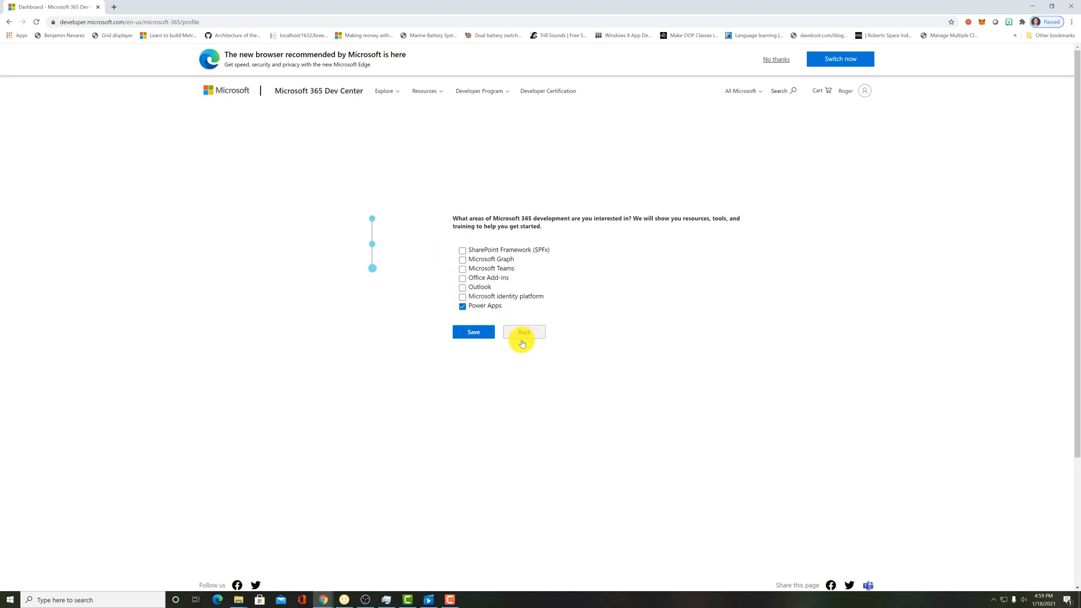
click(473, 334)
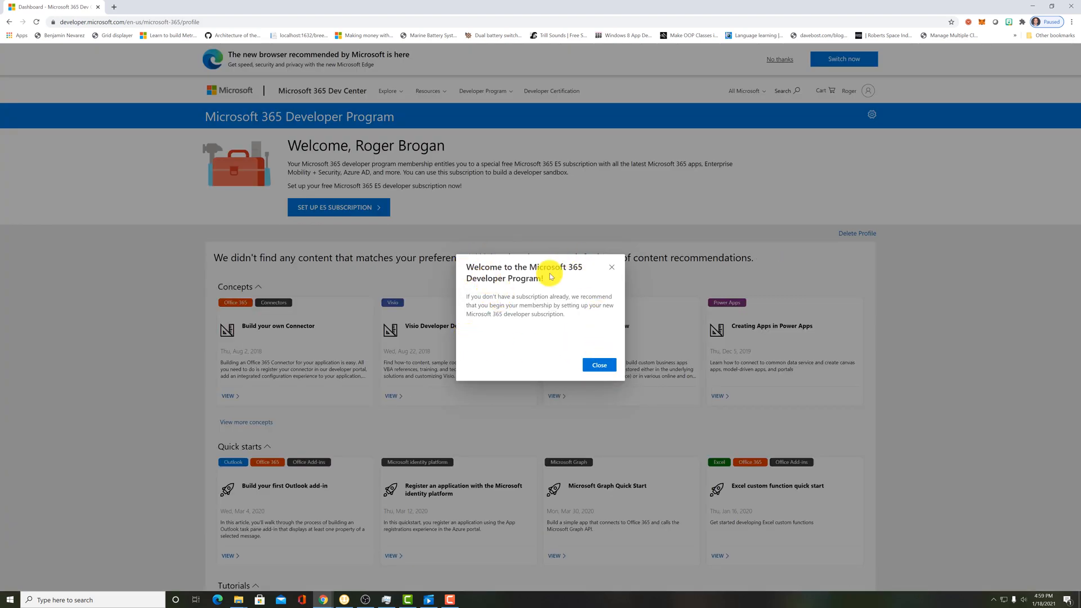
Dismiss the welcome message and start the E5 subscription setup with a username and domain cybernetdemo
click(600, 365)
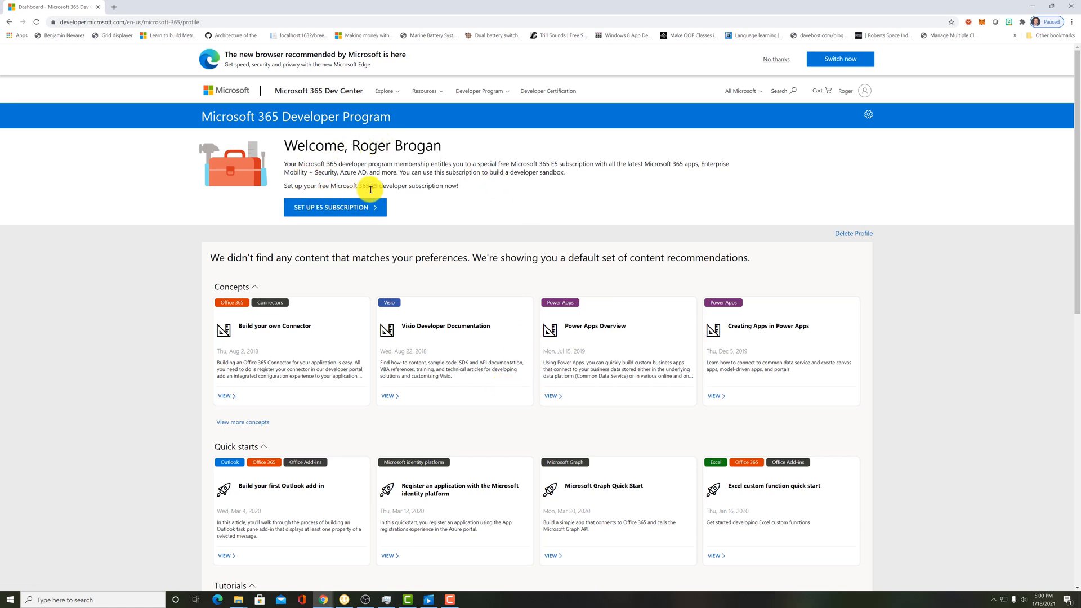
click(330, 209)
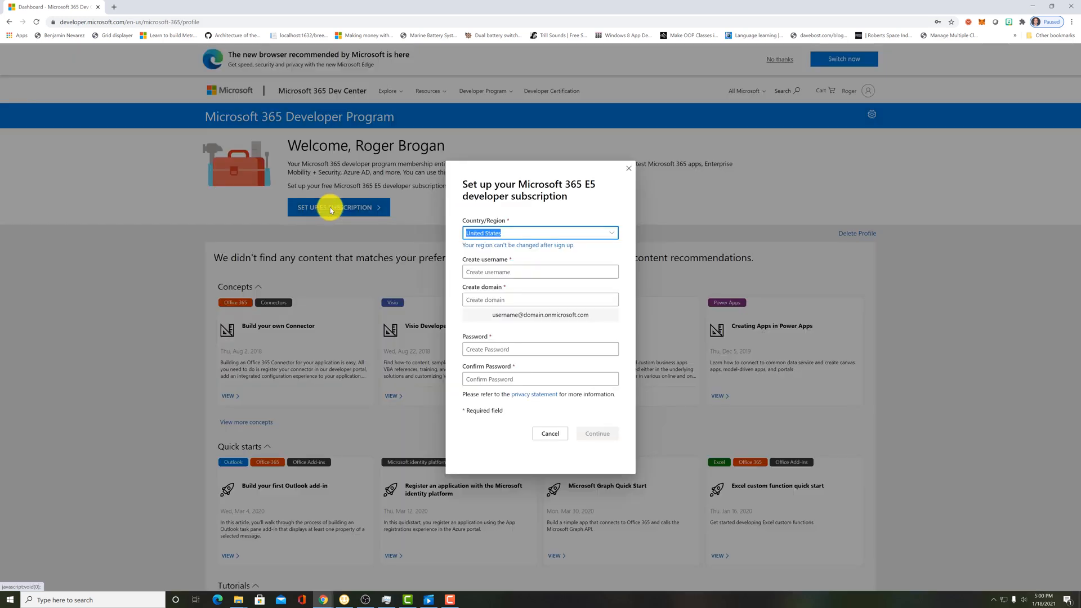
click(522, 272)
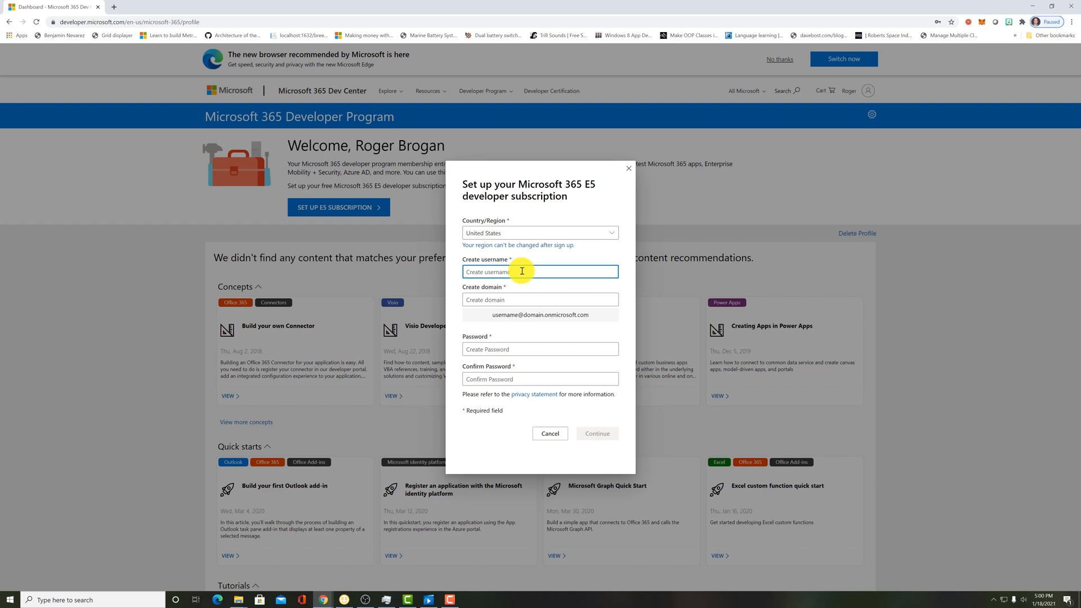
key(Tab)
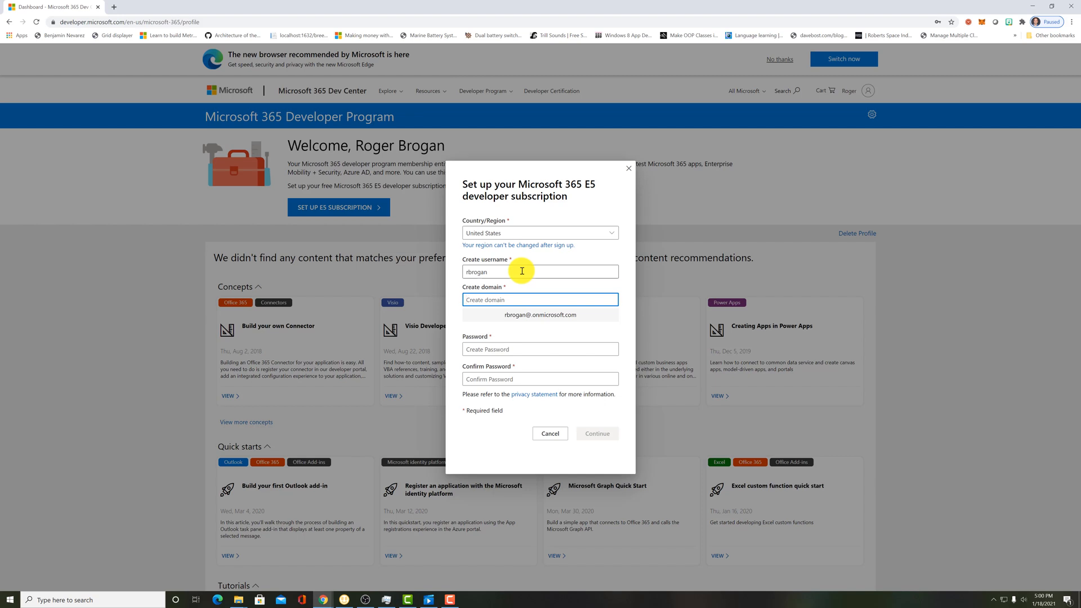
text(cb)
text(ernetdemo)
Enter the account password and begin confirming it
click(526, 348)
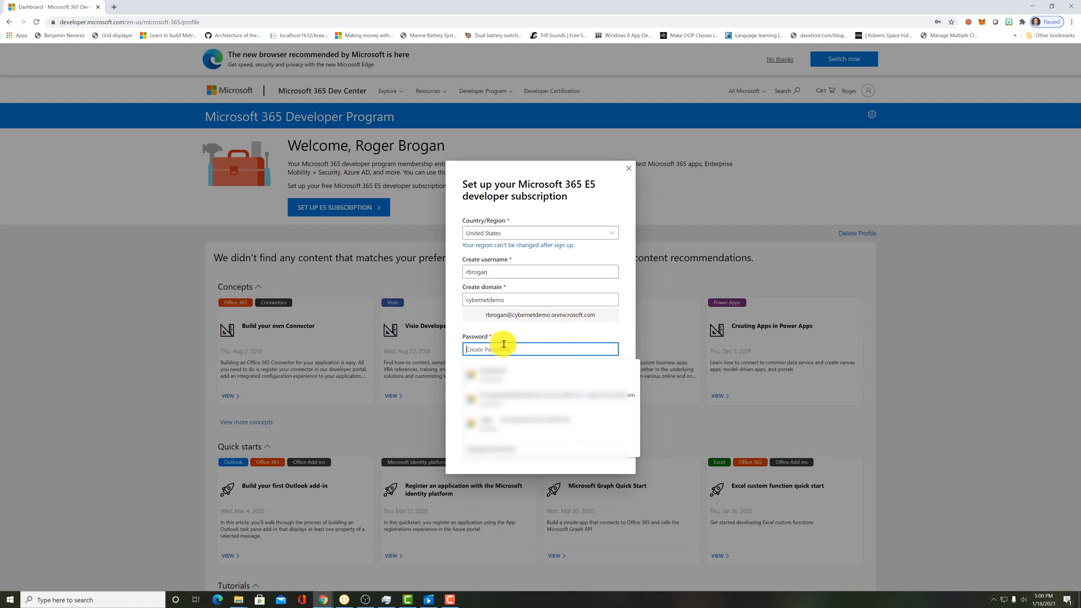
text(•••••)
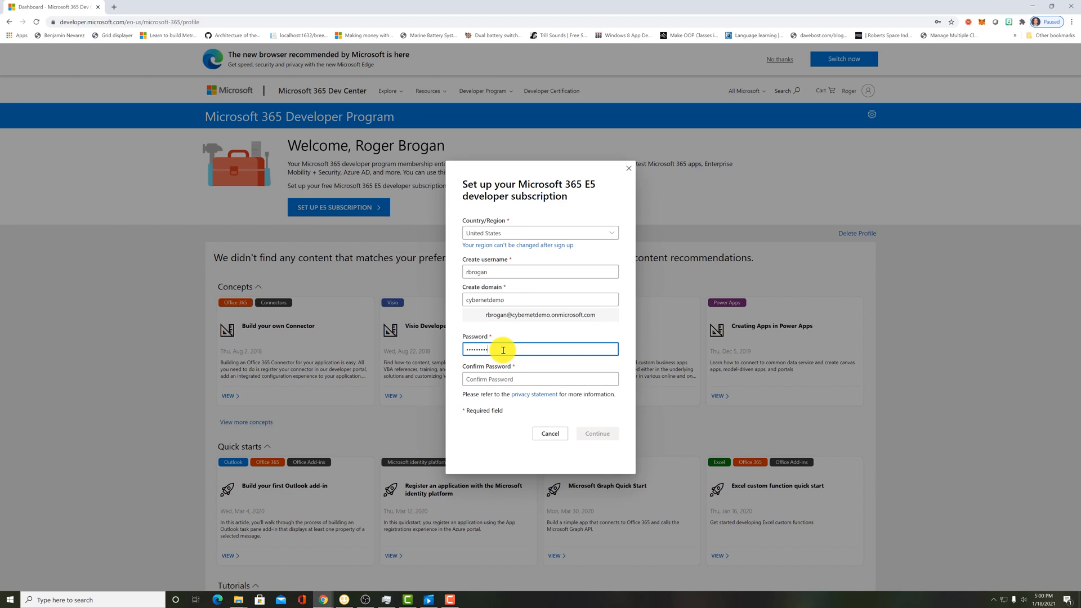
key(Tab)
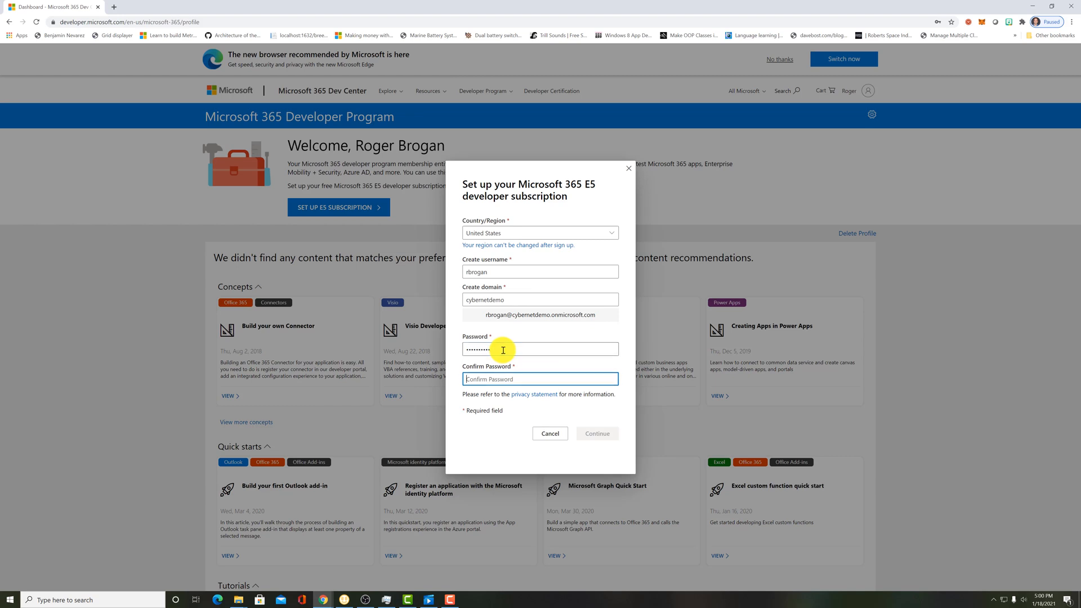
text(••••)
Save the password in the browser, enter the security phone number and request an SMS code
click(602, 433)
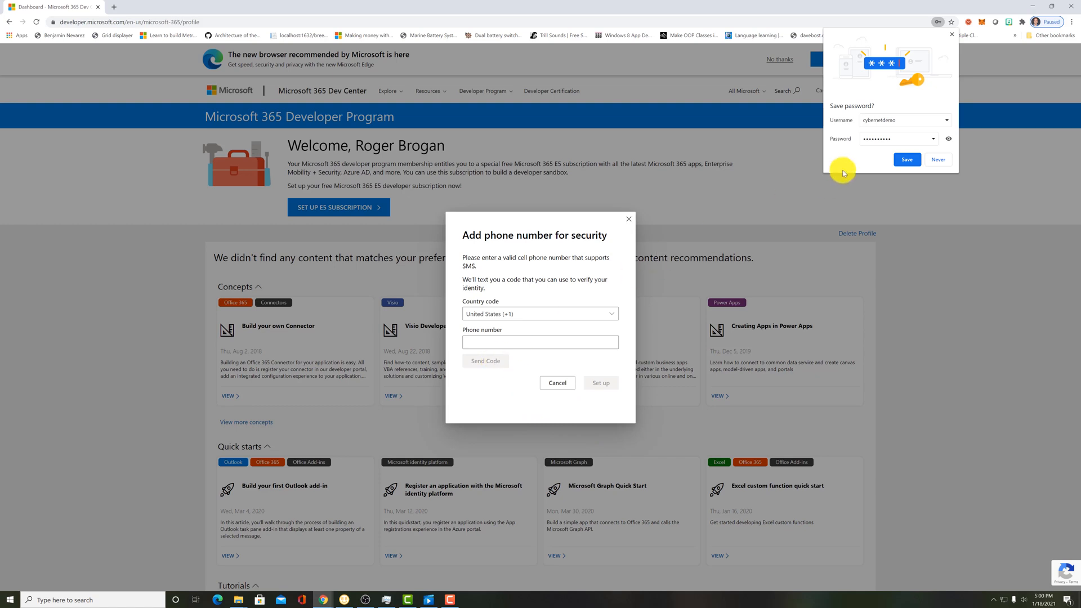
click(906, 159)
click(553, 321)
click(514, 343)
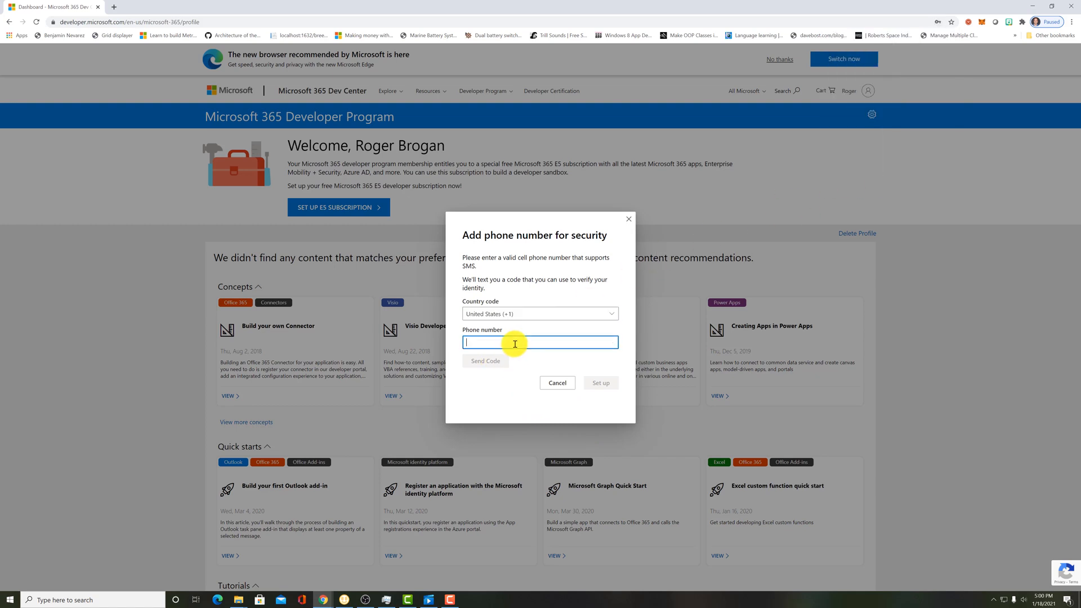
text(312????)
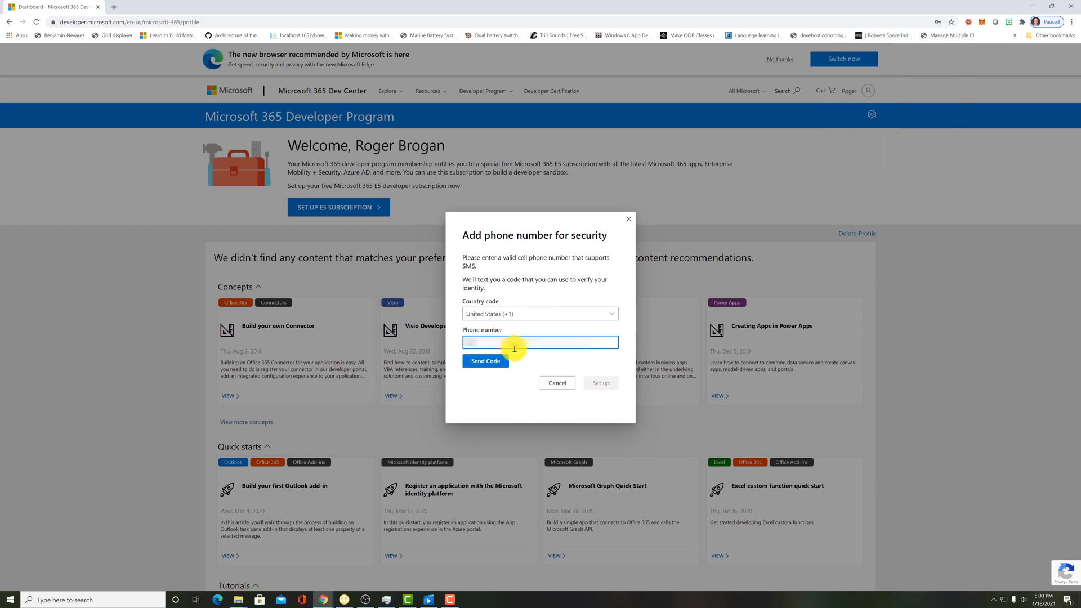
click(488, 361)
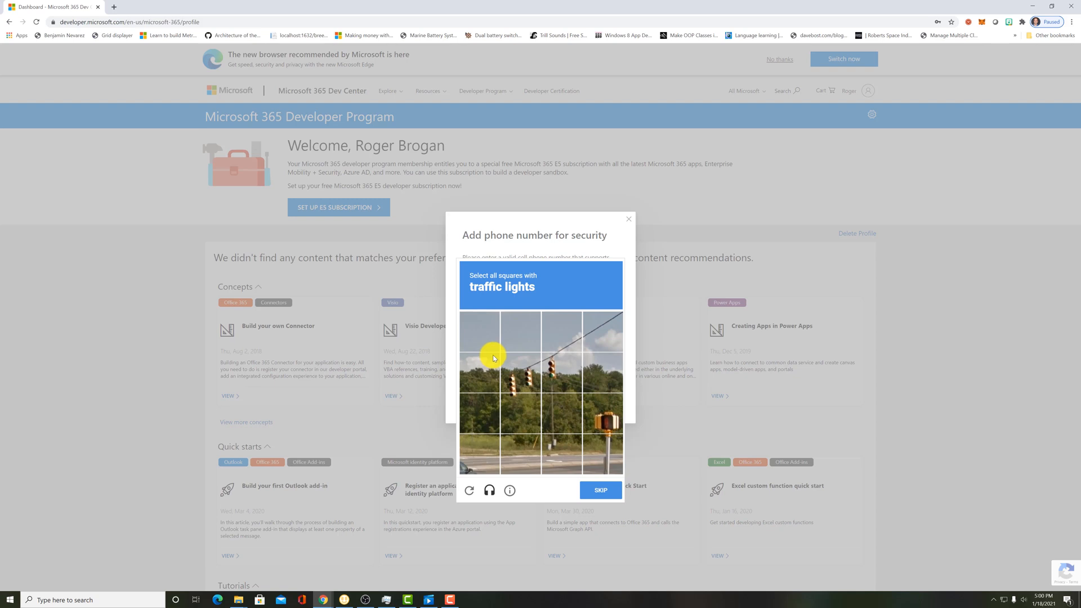
Solve the traffic-light captcha, enter the texted verification code and finish the subscription setup
click(519, 371)
click(519, 410)
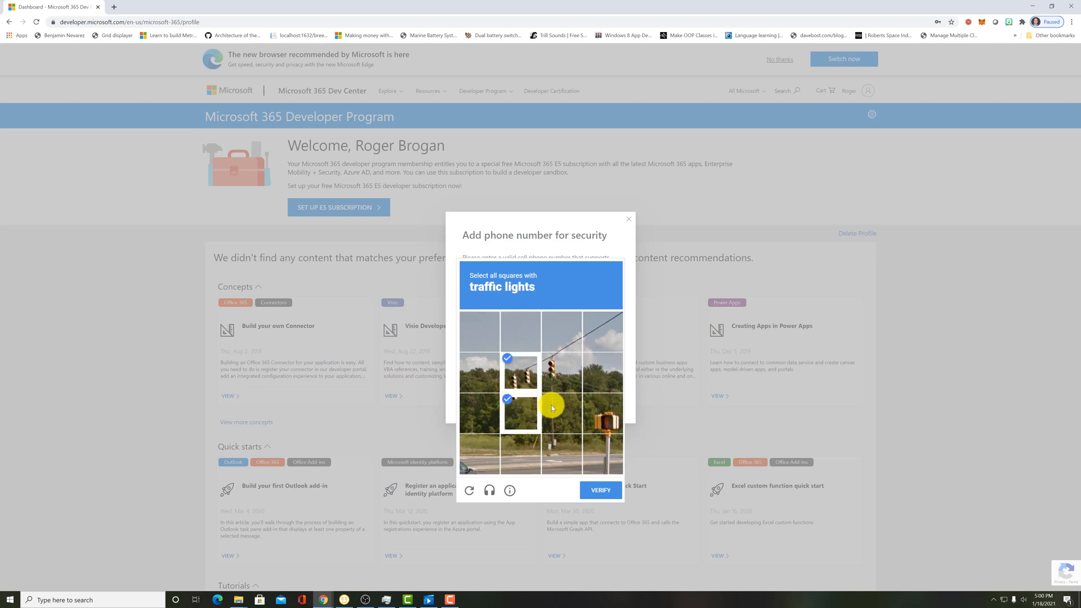
click(563, 369)
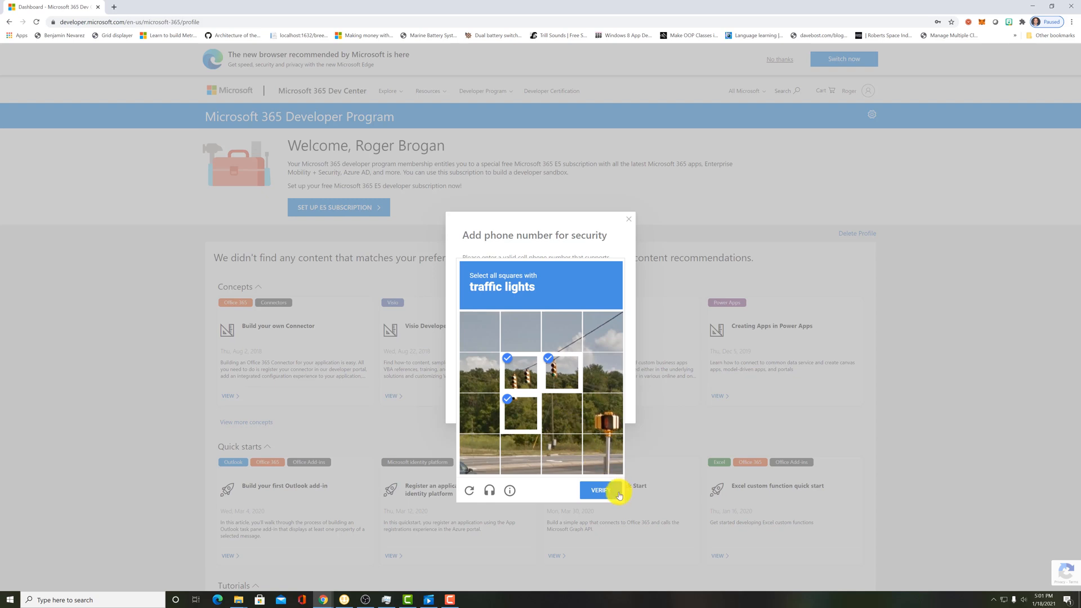
click(601, 491)
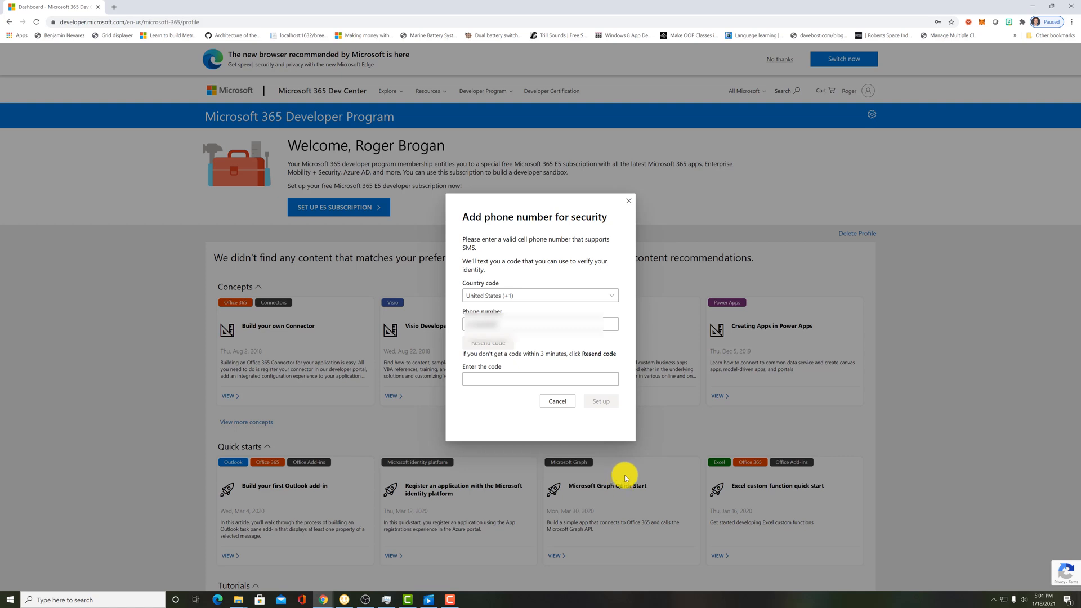
click(528, 378)
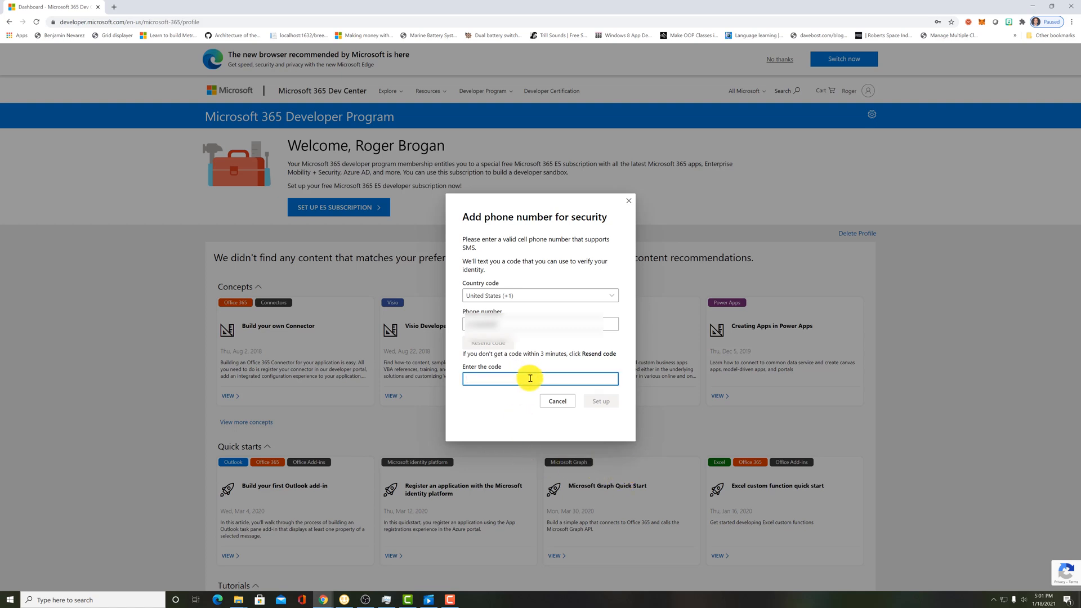
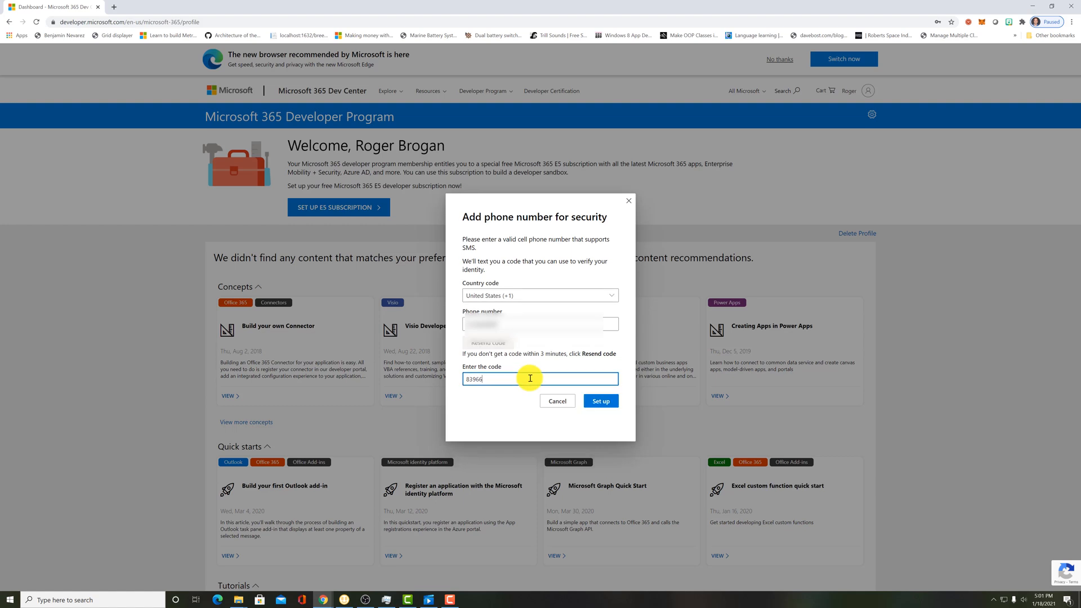
click(601, 400)
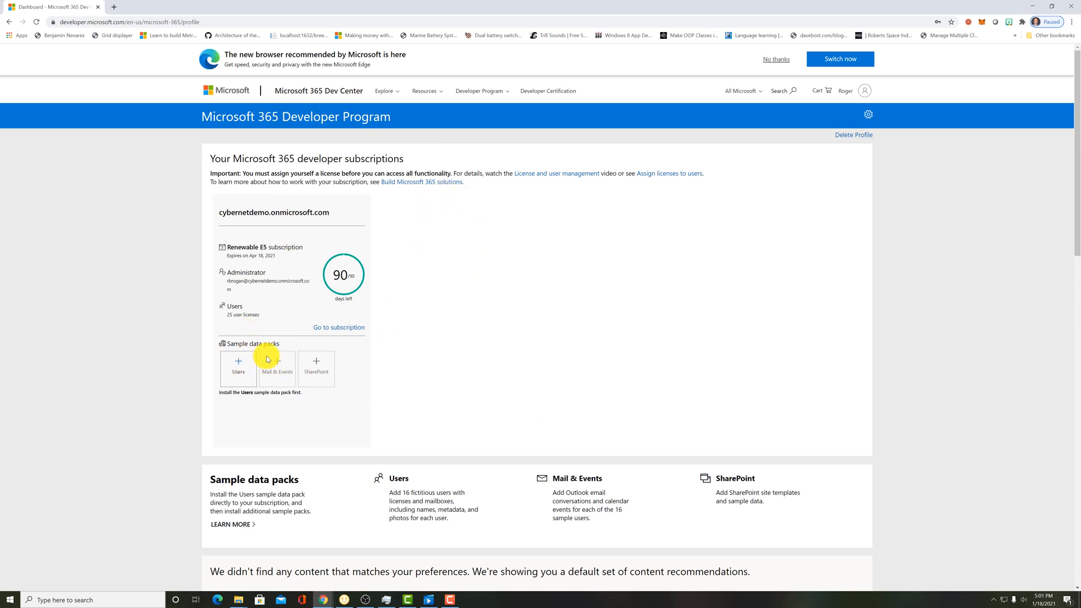
Start the Users sample data pack and sign in with the new tenant admin e-mail and password
click(238, 363)
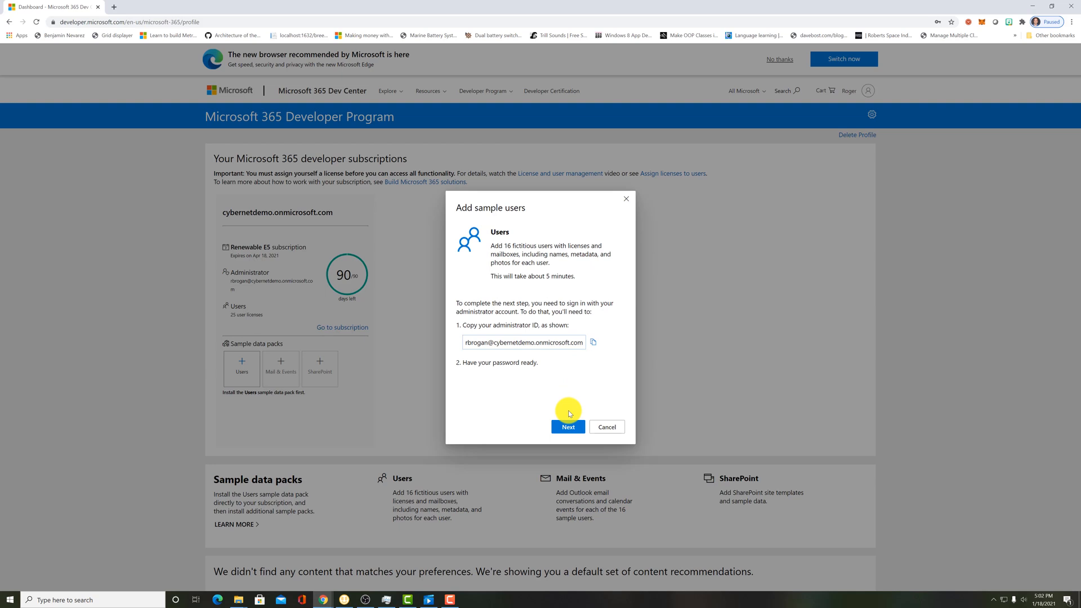
click(574, 424)
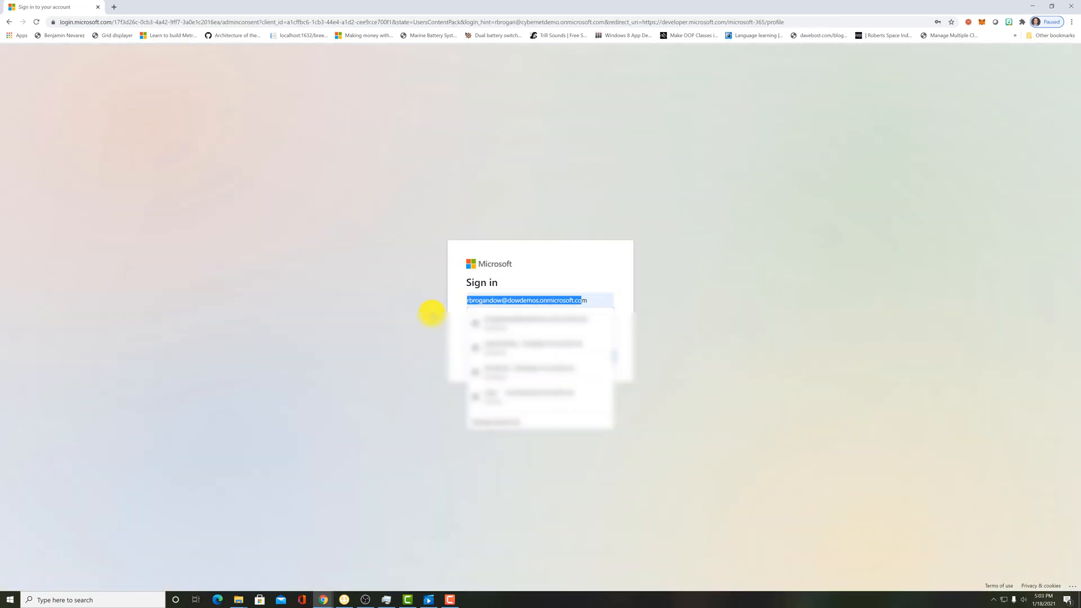
key(ctrl+v)
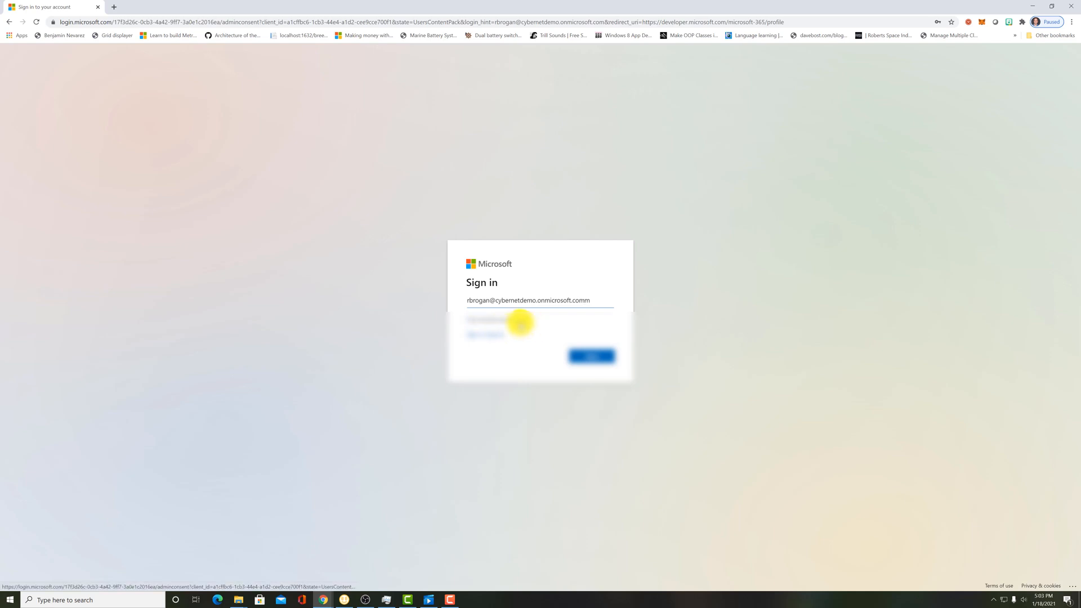
click(598, 360)
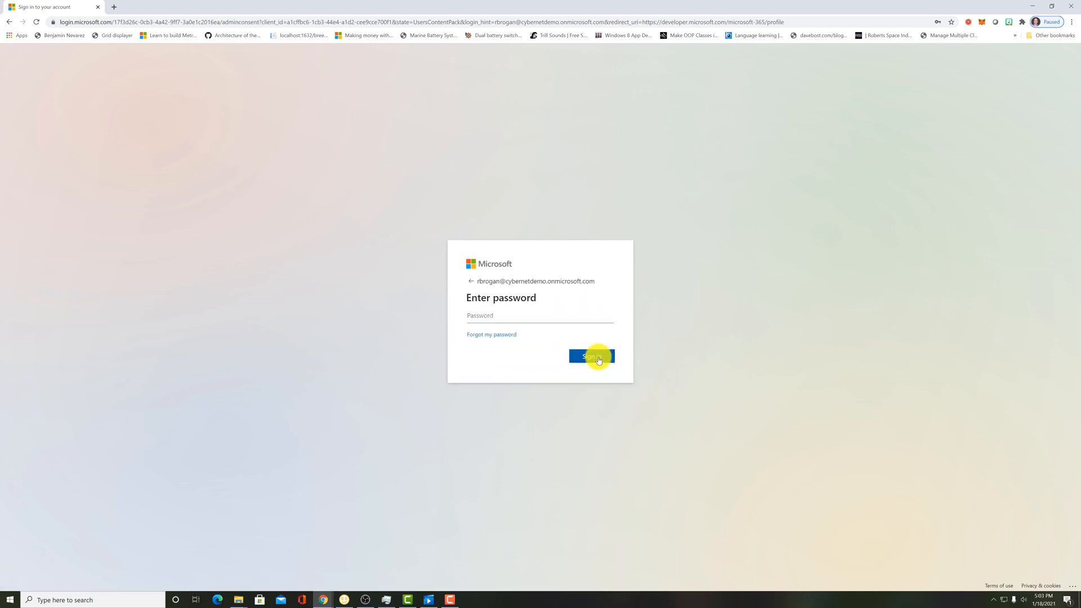
text(••••)
click(598, 361)
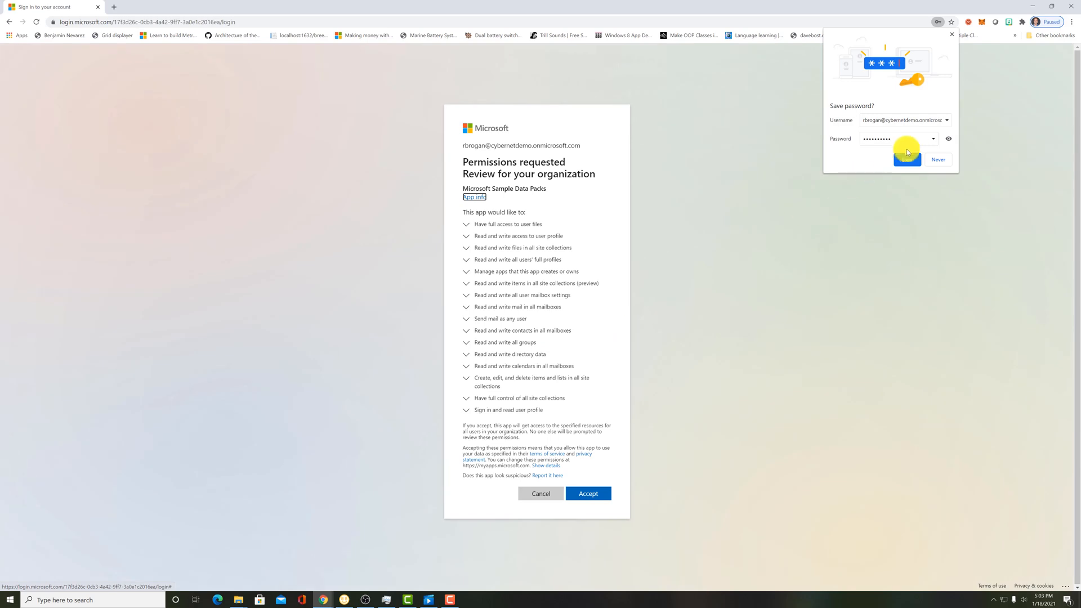
Save the admin password, accept the Sample Data Packs permissions, set a shared user password and install
click(907, 158)
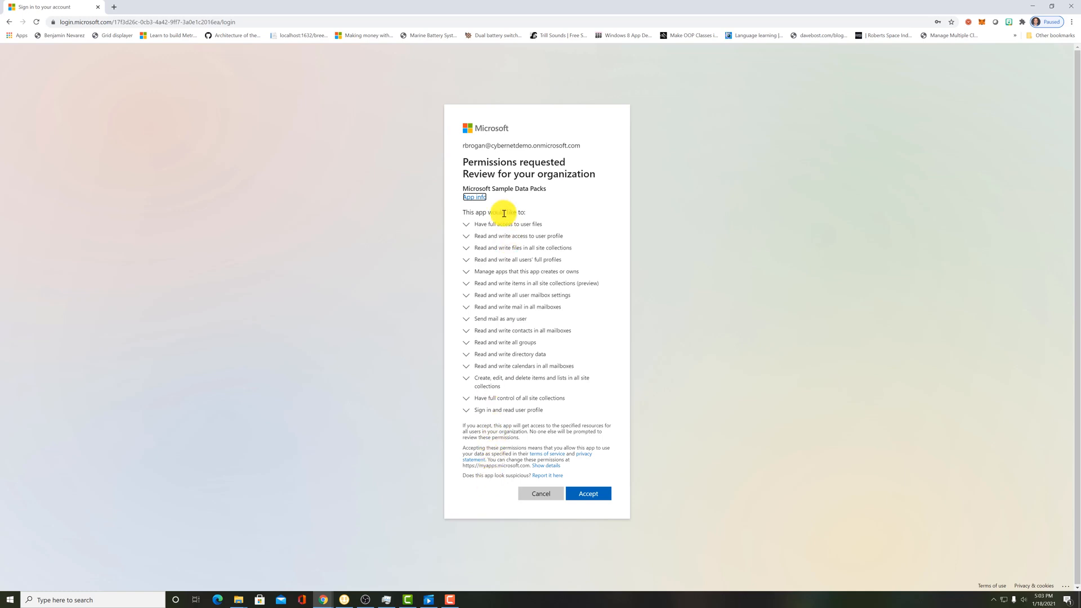
click(588, 494)
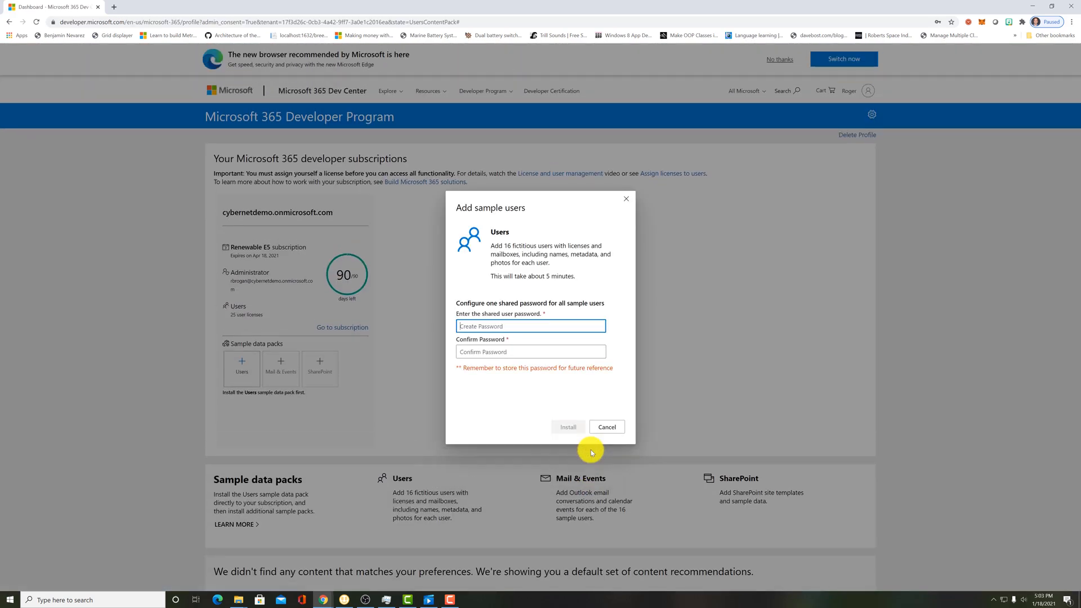
text(••••••••••)
key(Tab)
text(••••••••)
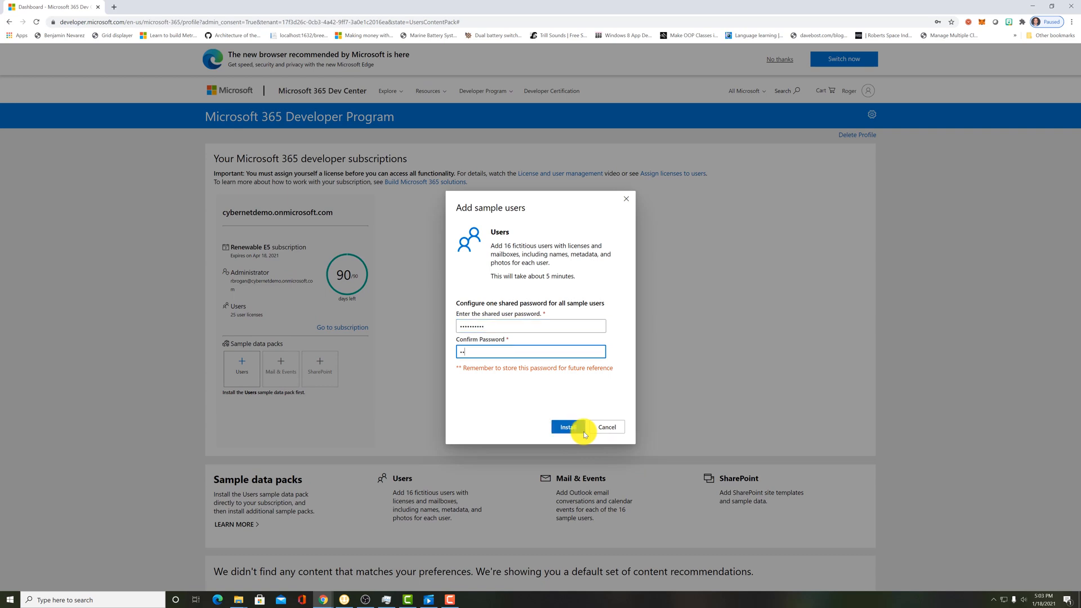
text(••)
click(565, 426)
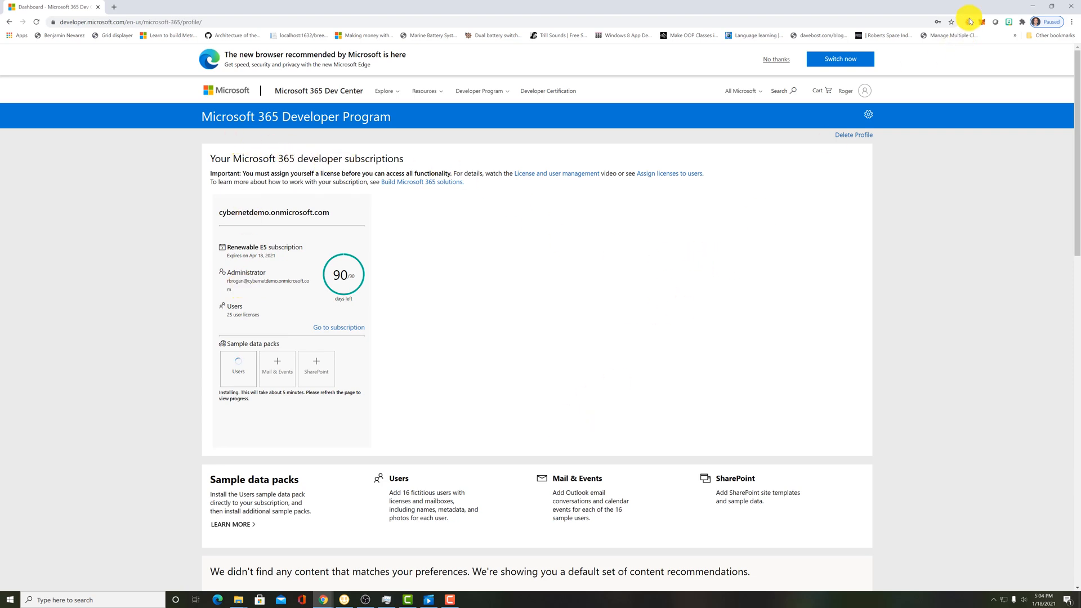
Minimize the Dev Center window to bring back the Power Apps Community Plan page
click(1031, 6)
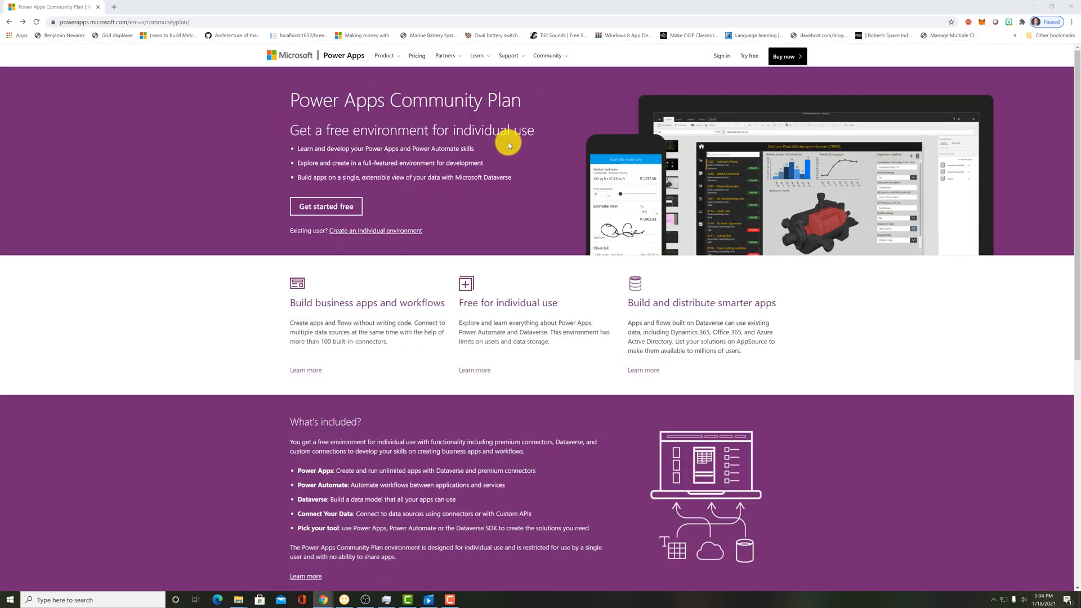
Sign up for the free Power Apps plan using the admin work e-mail and password, agreeing to partner sharing
click(322, 211)
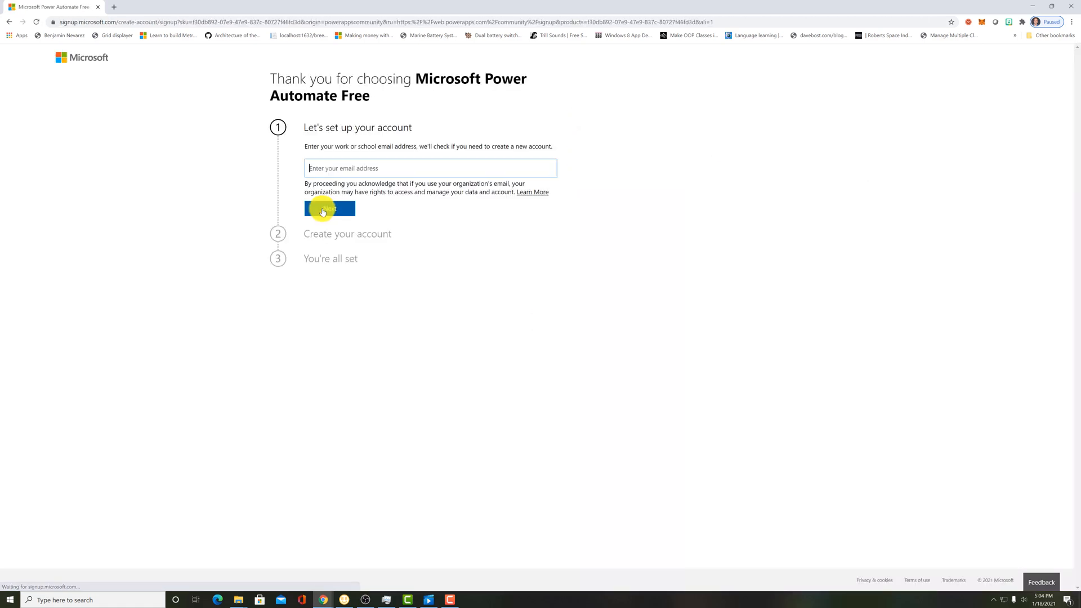
key(ctrl+v)
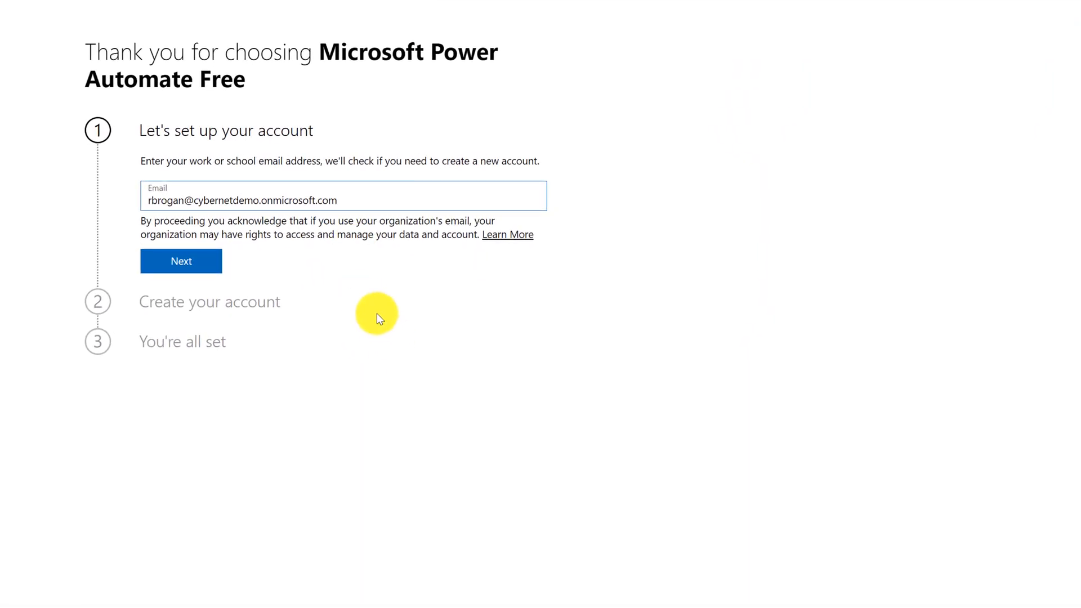
click(192, 264)
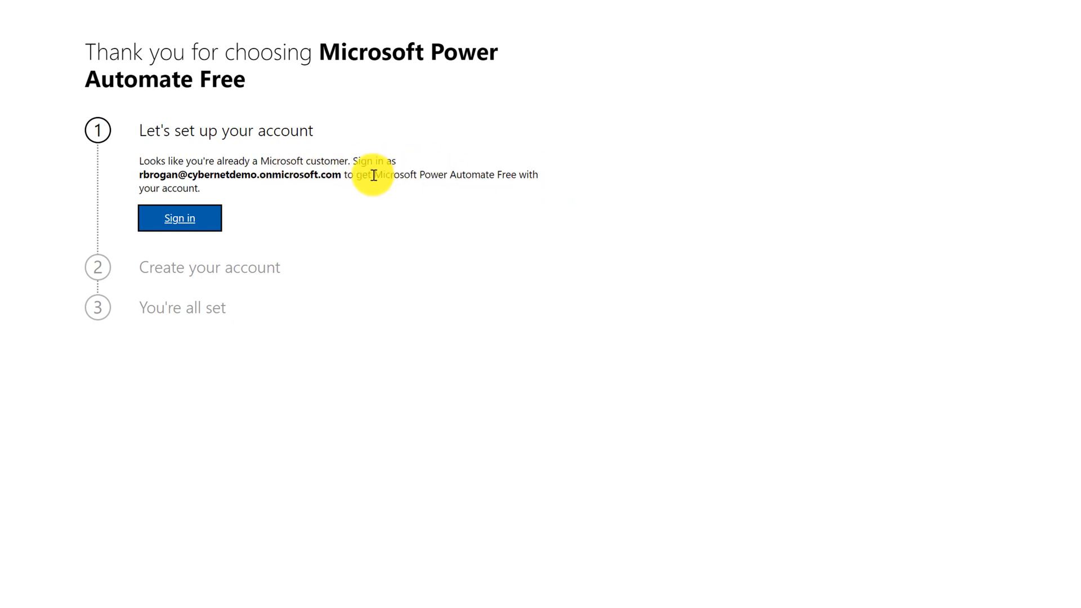
click(202, 218)
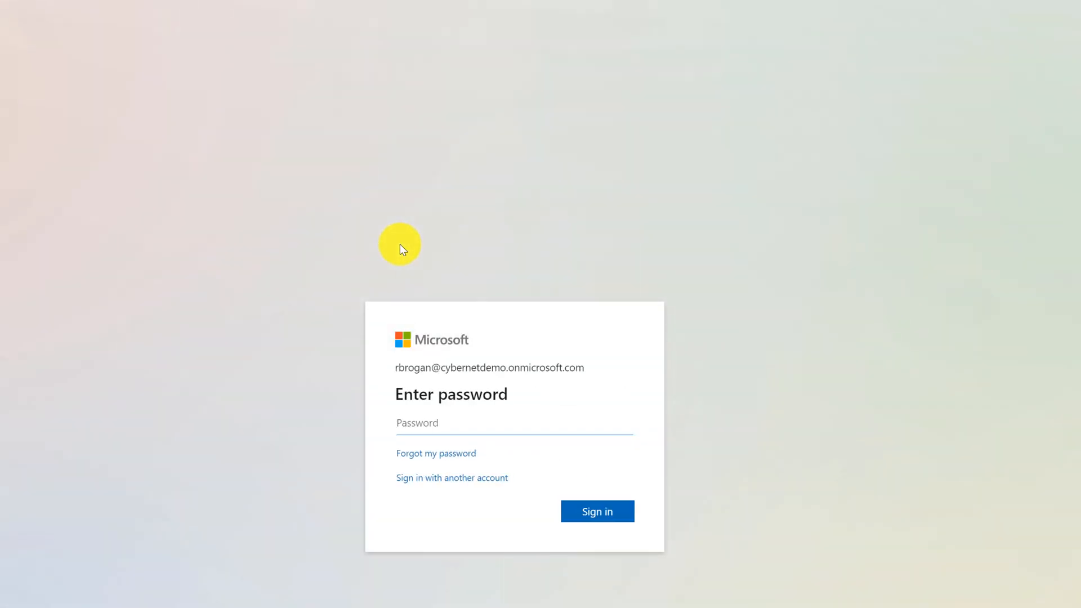
text(•••••••••)
key(Return)
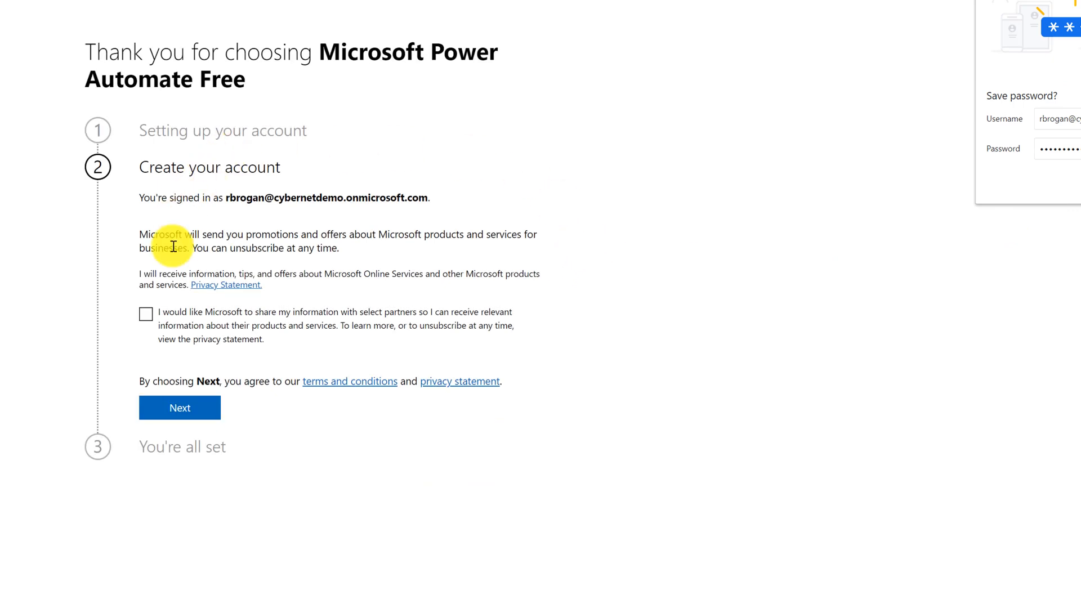
click(145, 315)
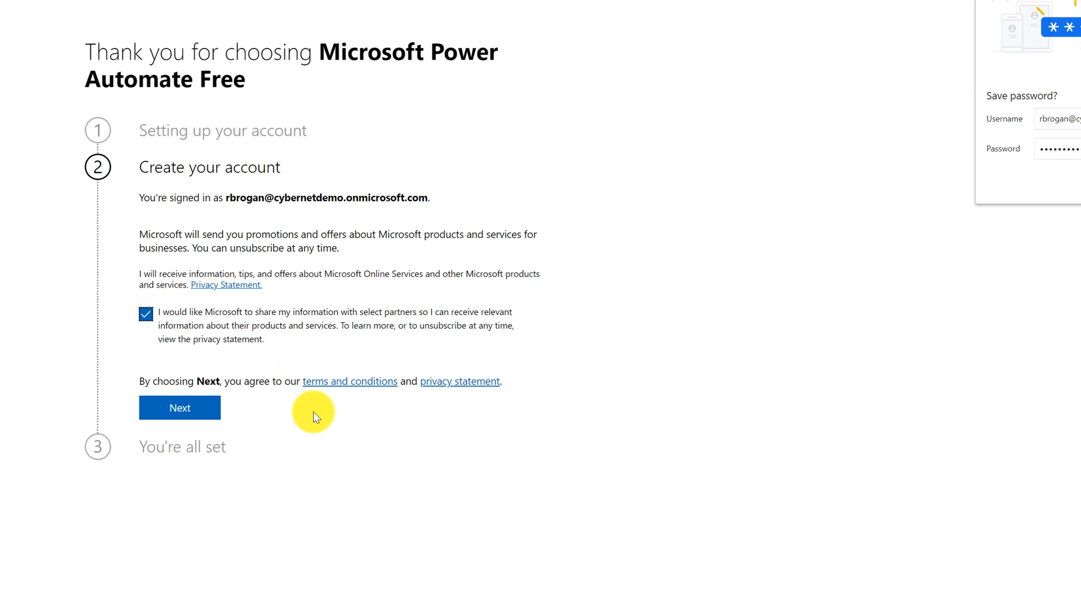
click(217, 414)
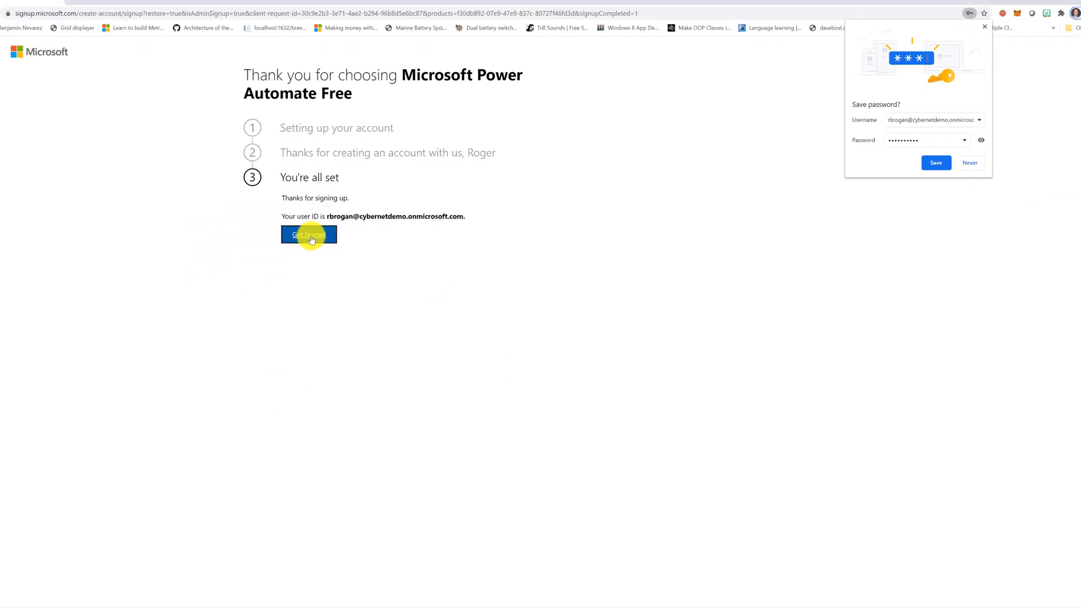
click(312, 239)
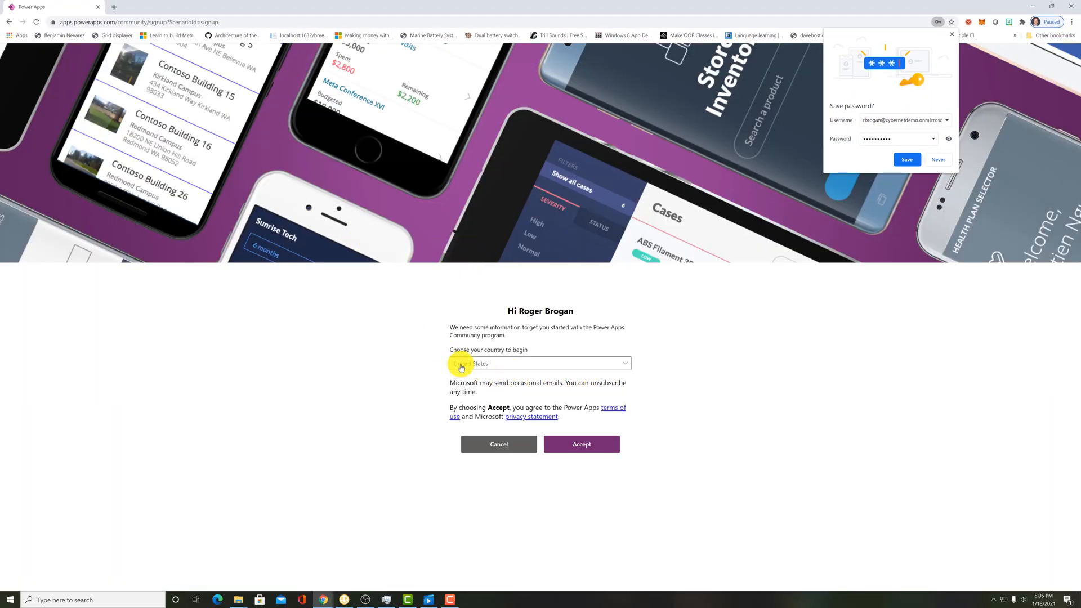
Accept the Power Apps terms for the chosen country and go back to the Microsoft 365 Developer dashboard
click(584, 446)
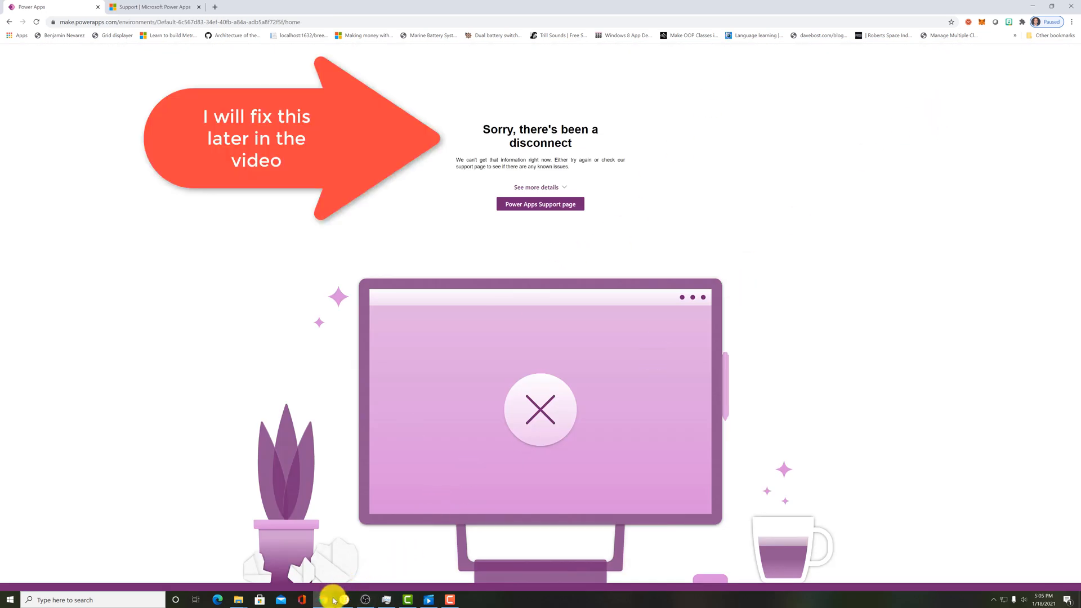
mouse_move(323, 601)
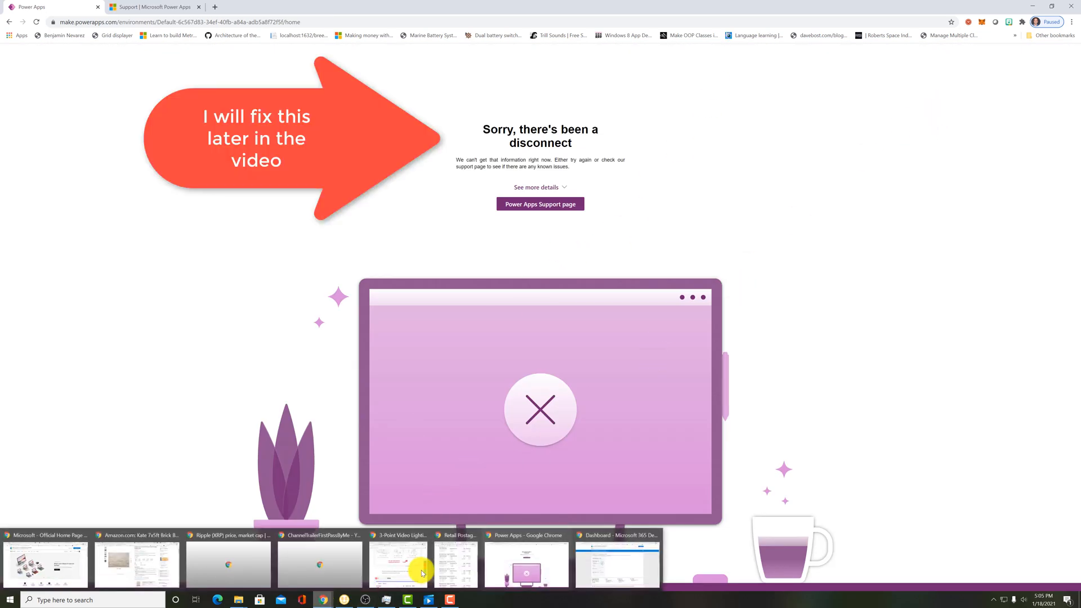
click(607, 558)
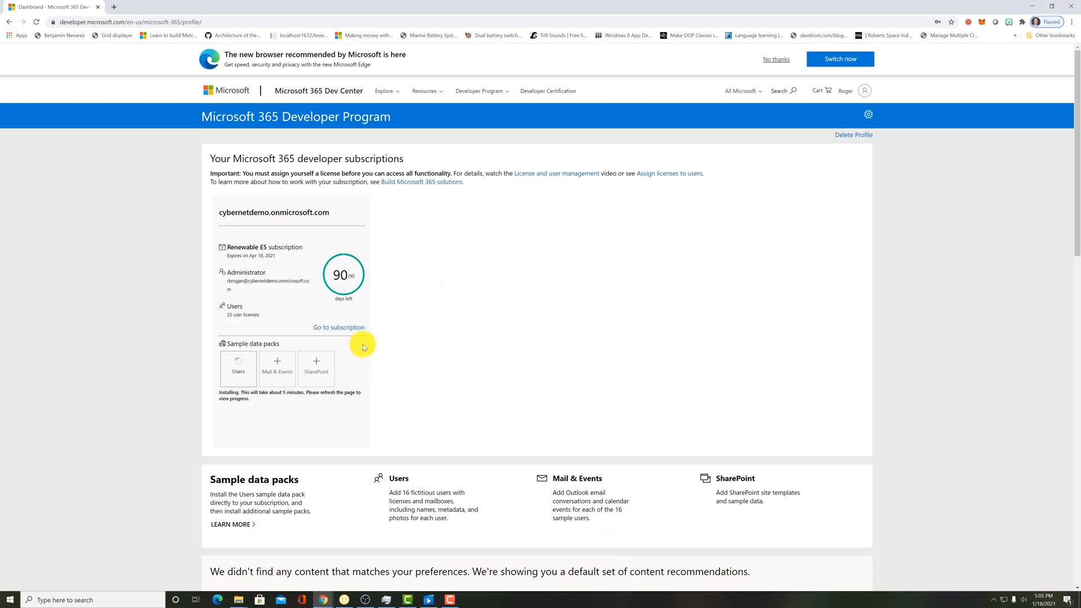
Reload the dashboard, install the Mail & Events sample data pack, and open the SharePoint pack setup
click(36, 22)
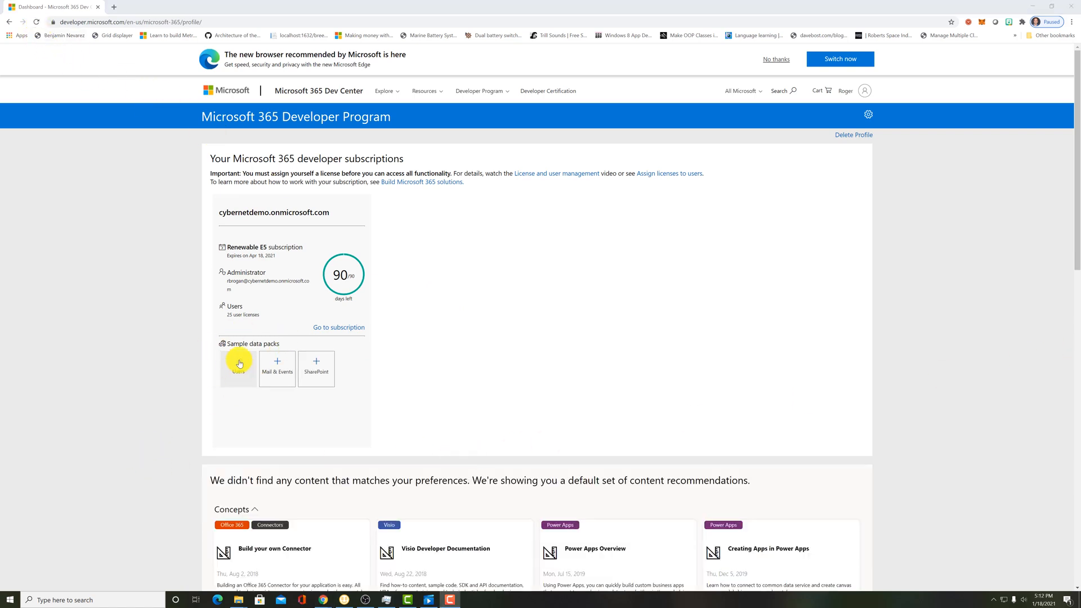
click(278, 365)
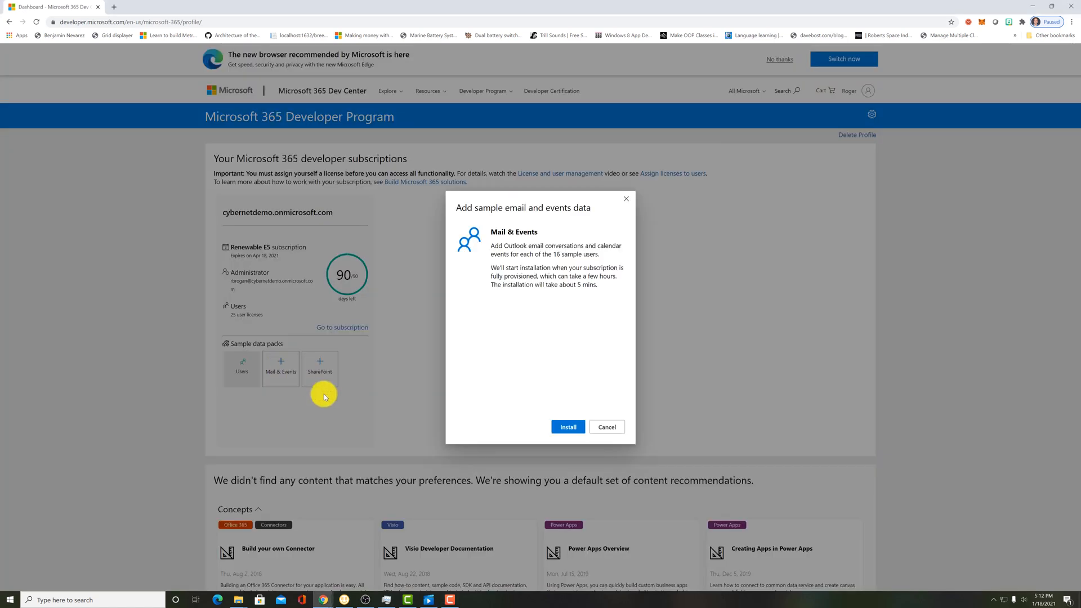
click(569, 427)
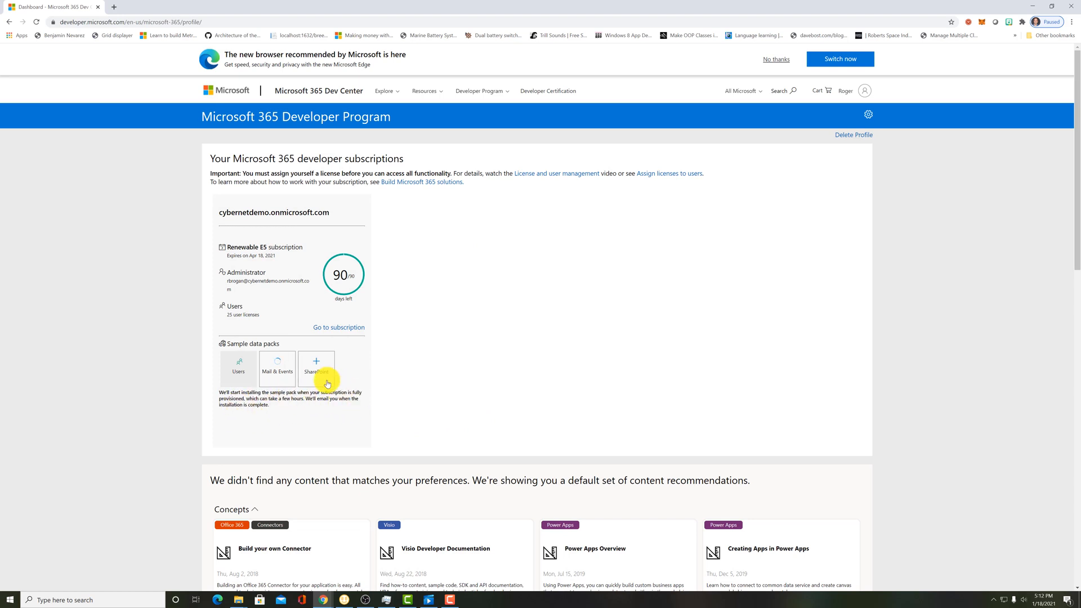
click(317, 361)
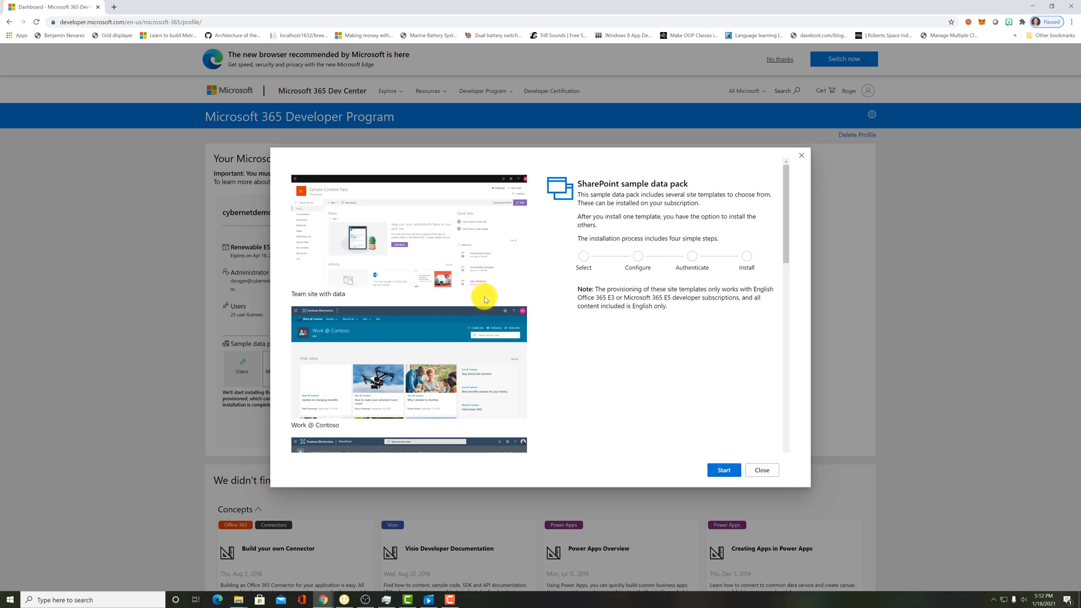
Install the SharePoint Team site with data template with the default title and URL, consenting for the organization
click(732, 470)
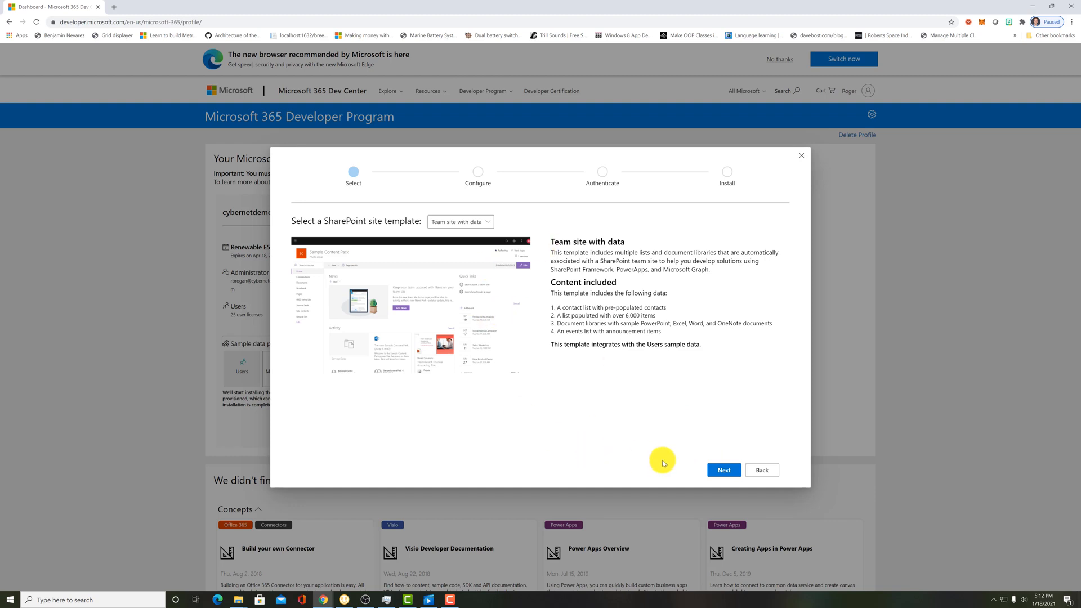
click(723, 469)
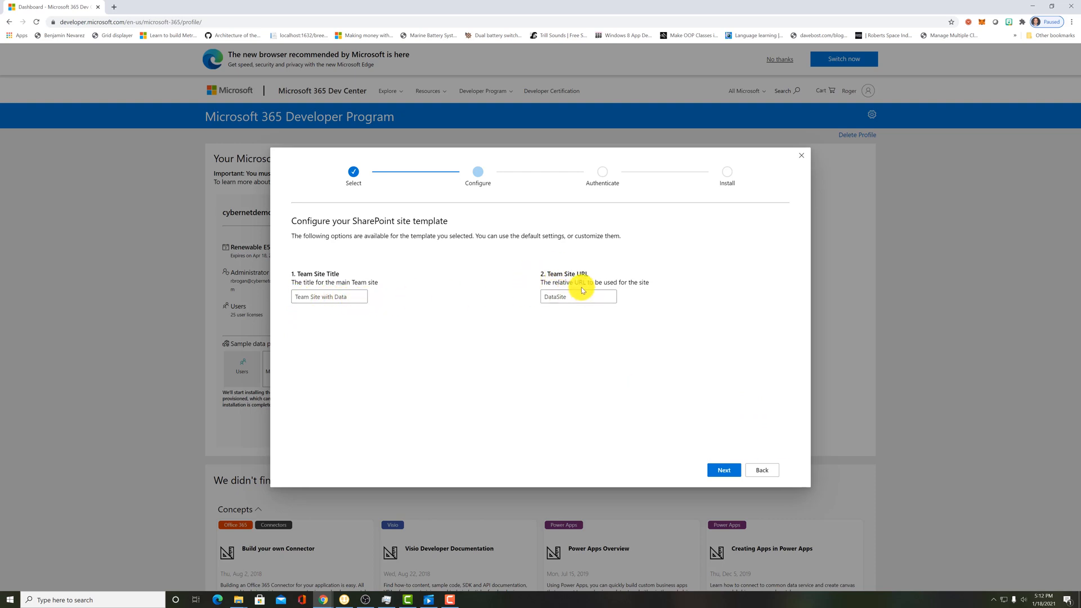
click(725, 471)
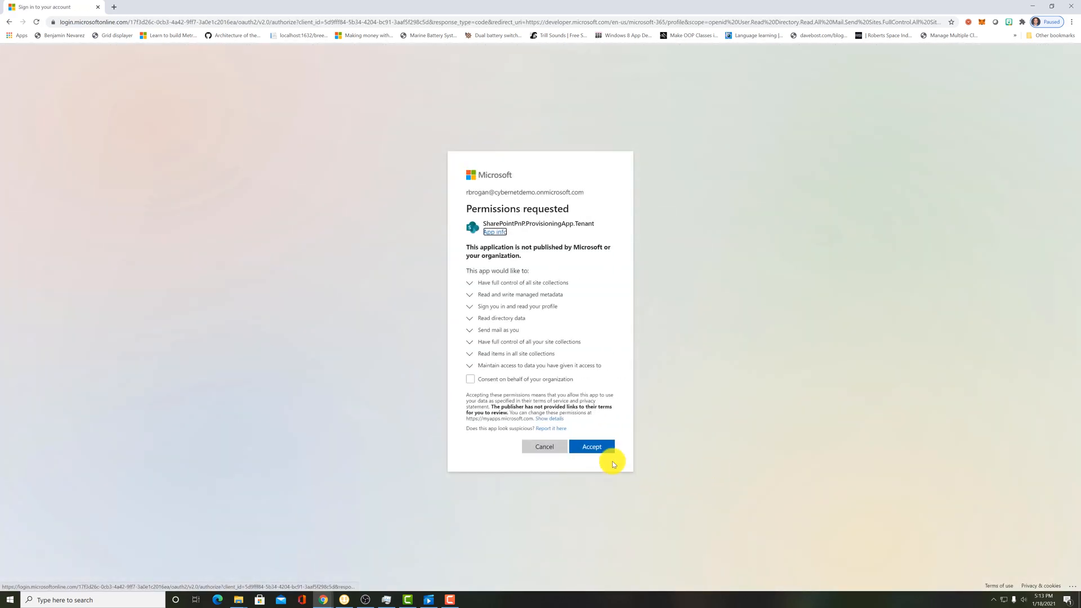
click(469, 379)
click(609, 460)
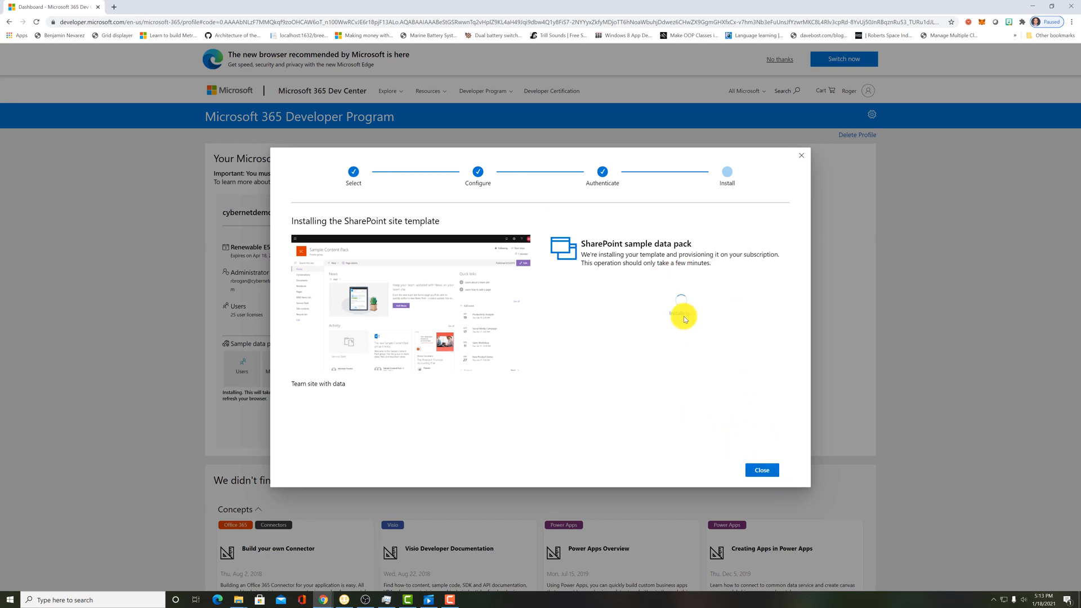
click(762, 470)
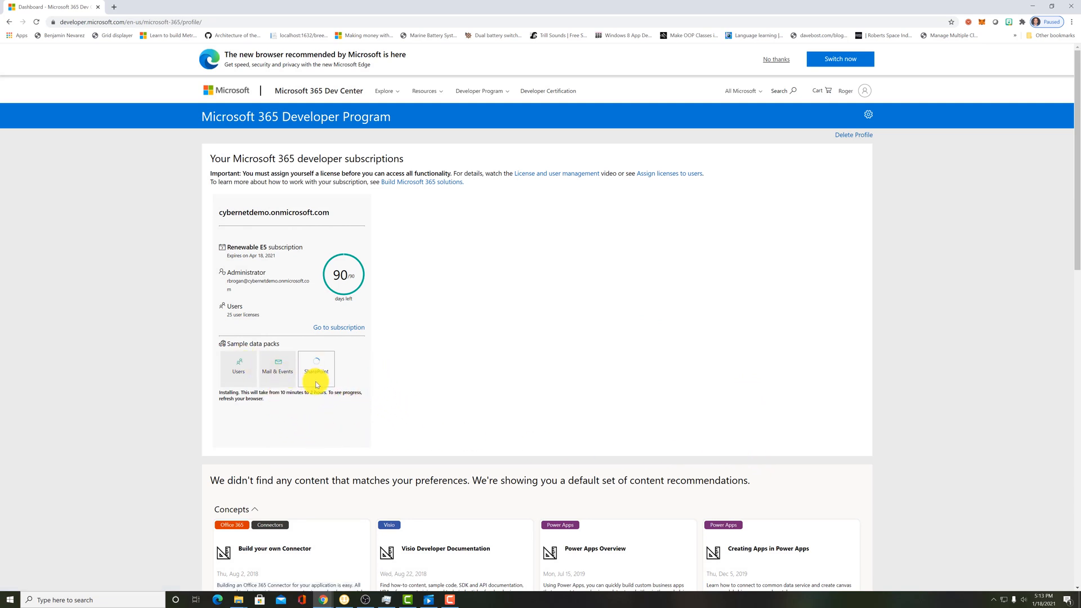
Go to the subscription's Office 365 home and launch Power Apps from the app list
click(347, 331)
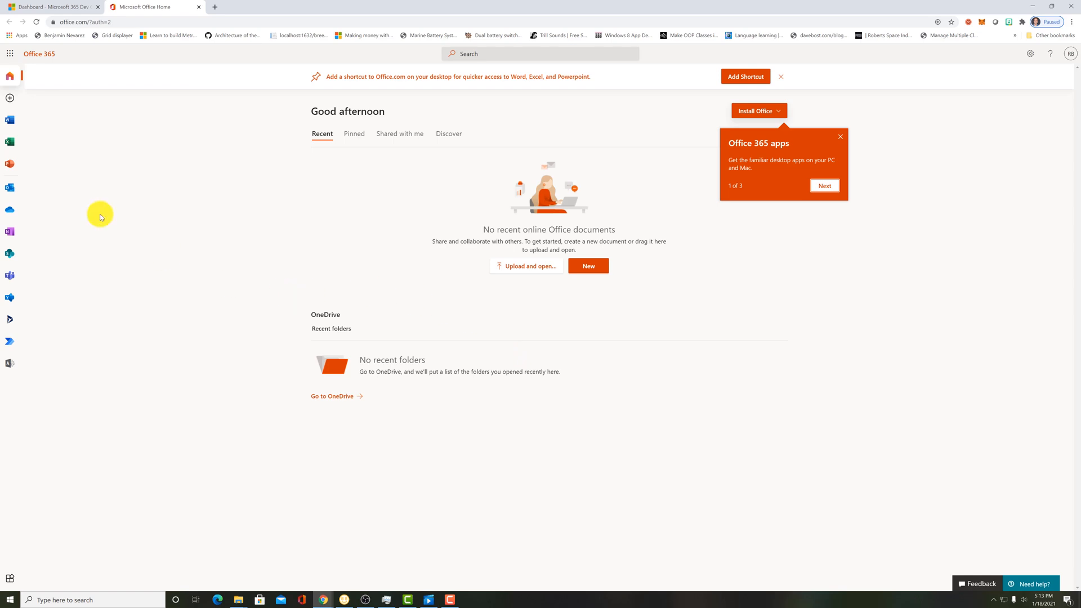
click(9, 53)
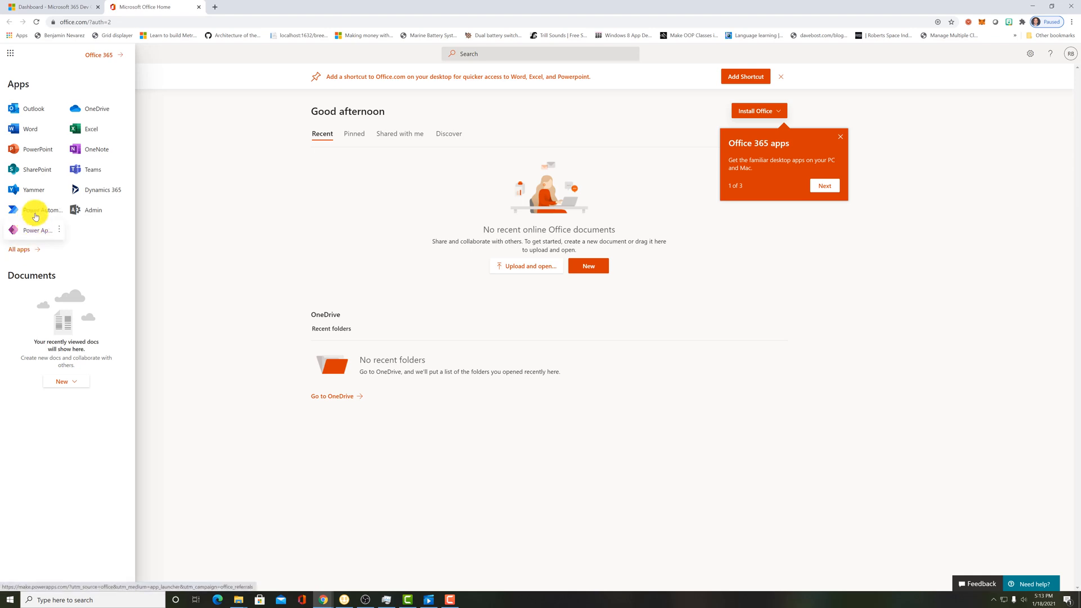
click(31, 231)
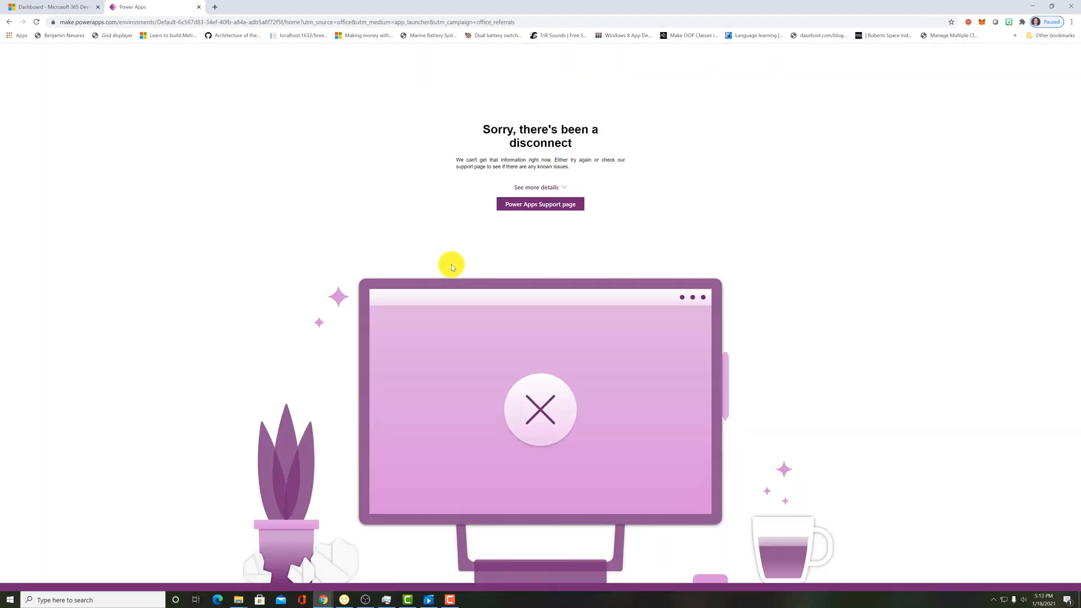
Show the disconnect error details, select the Session ID, then return to the Office 365 home app list
click(551, 191)
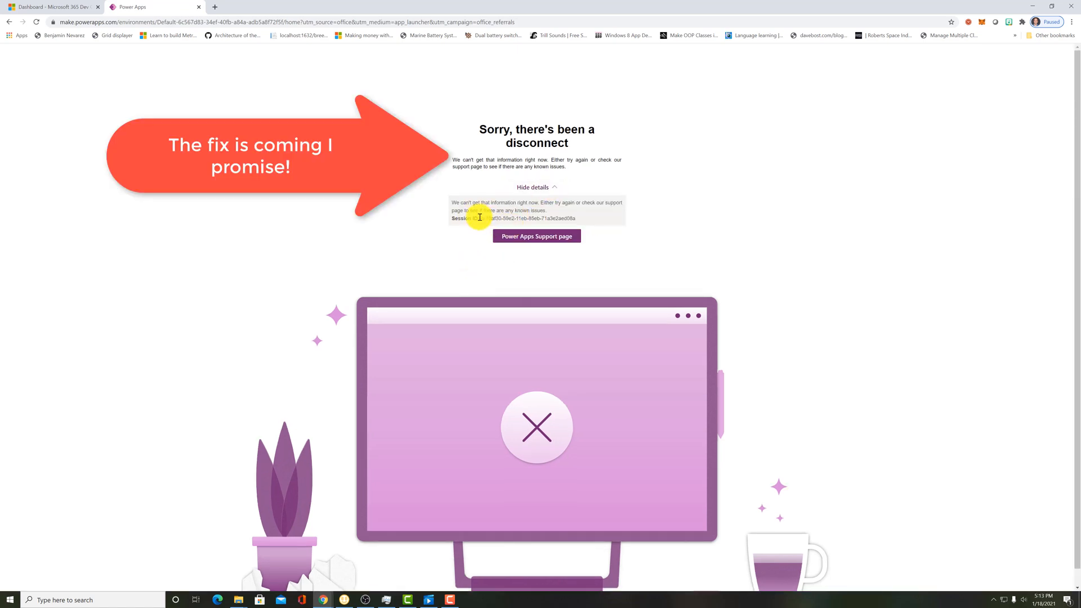
drag(485, 218, 573, 217)
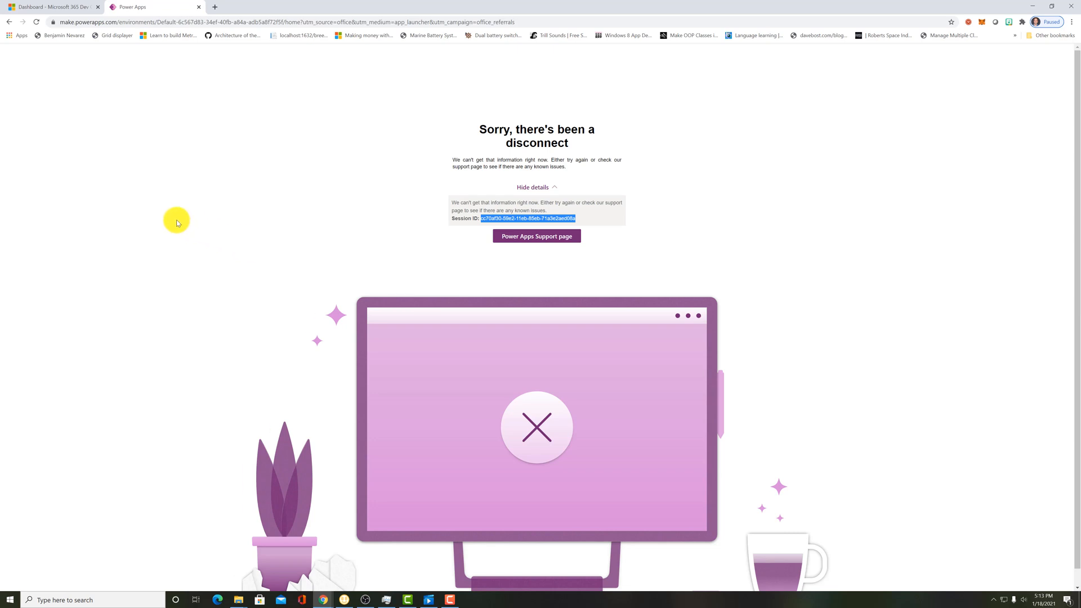
click(68, 6)
click(180, 13)
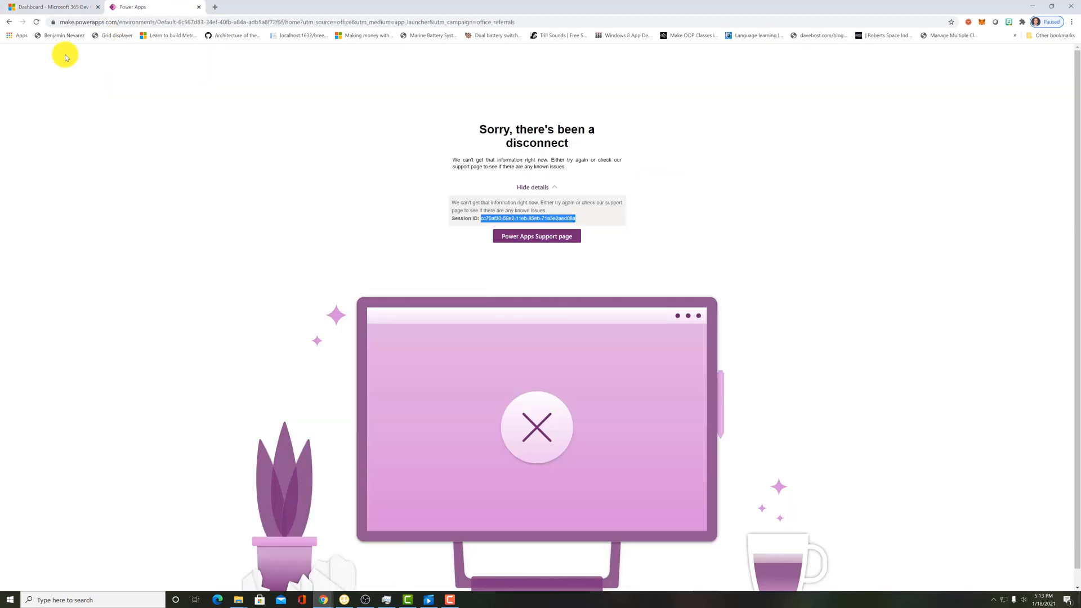
click(8, 22)
click(10, 52)
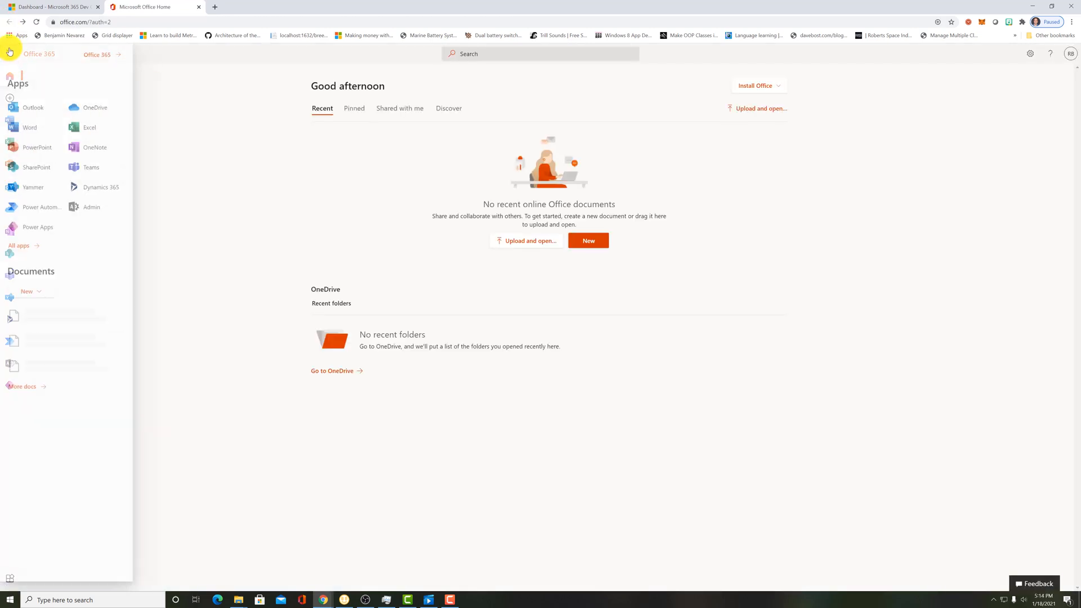
Launch Power Automate, get past the welcome screen, check the environments, and bring up the New flow options
click(36, 212)
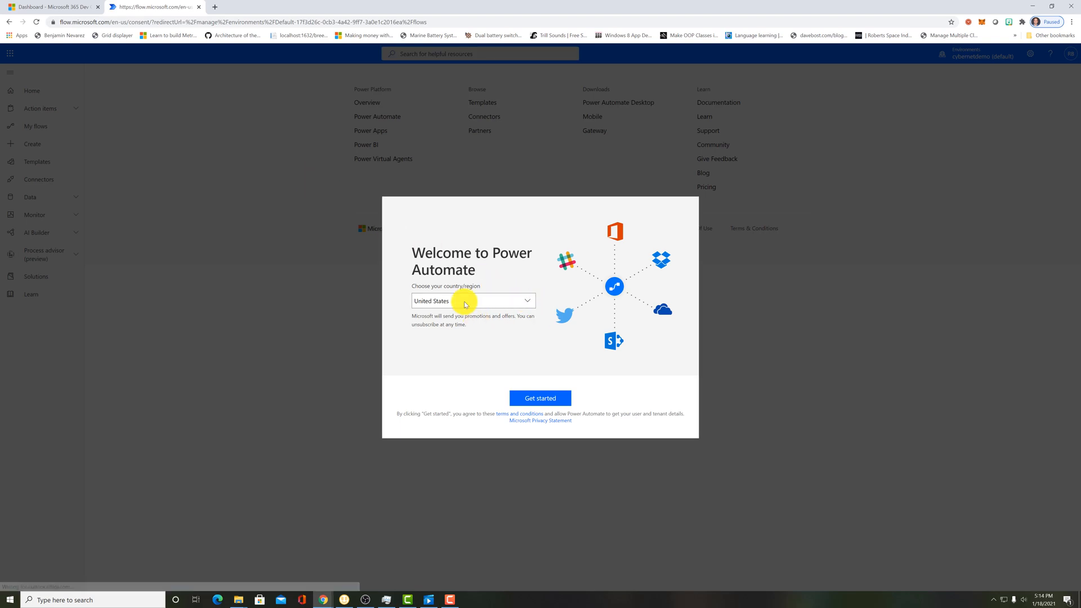
click(537, 402)
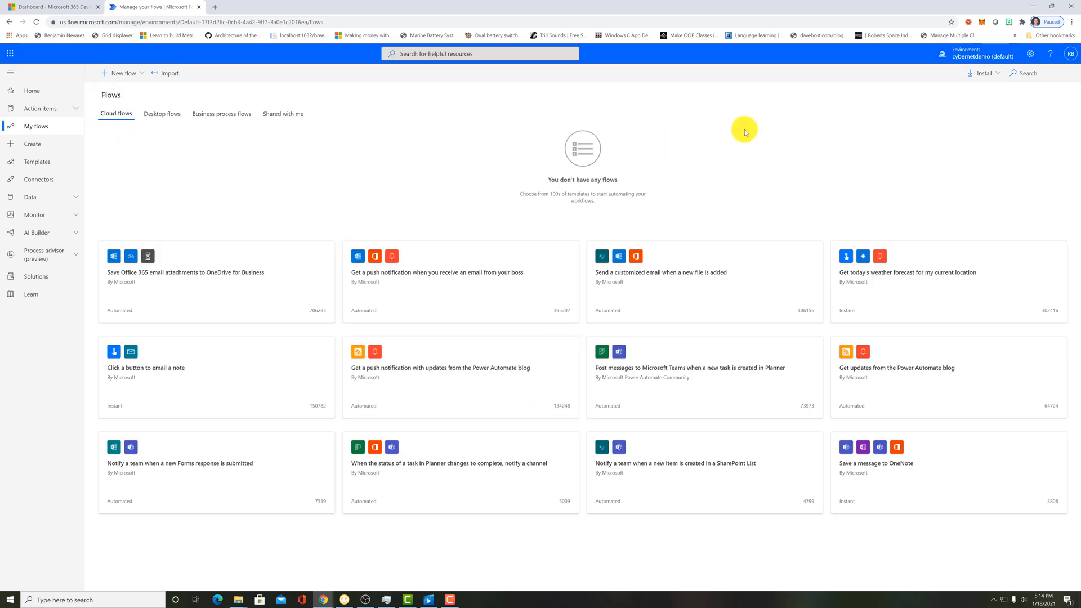
click(1008, 60)
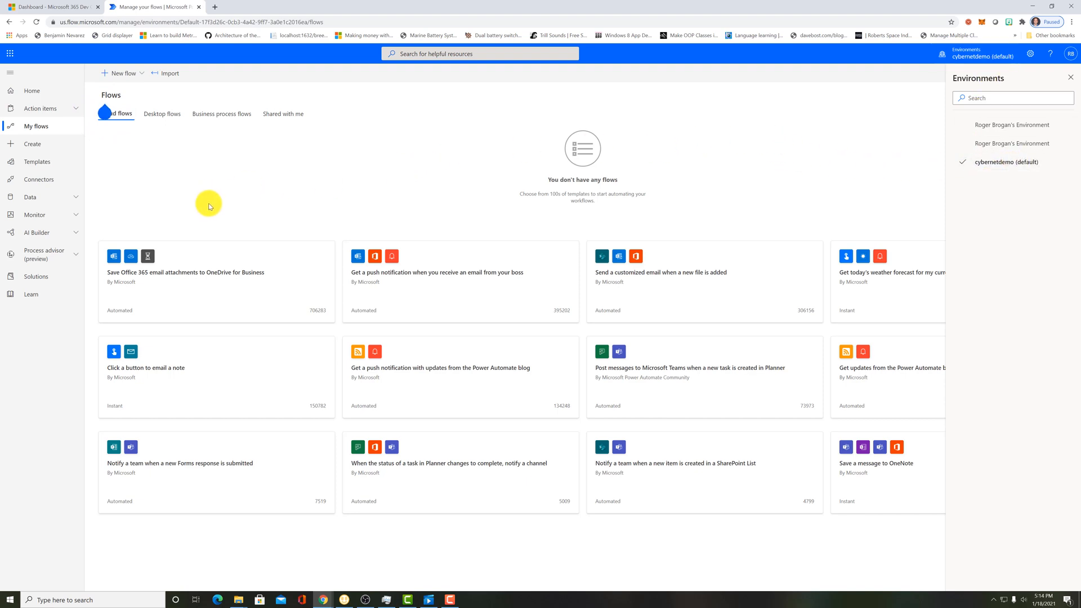
click(121, 73)
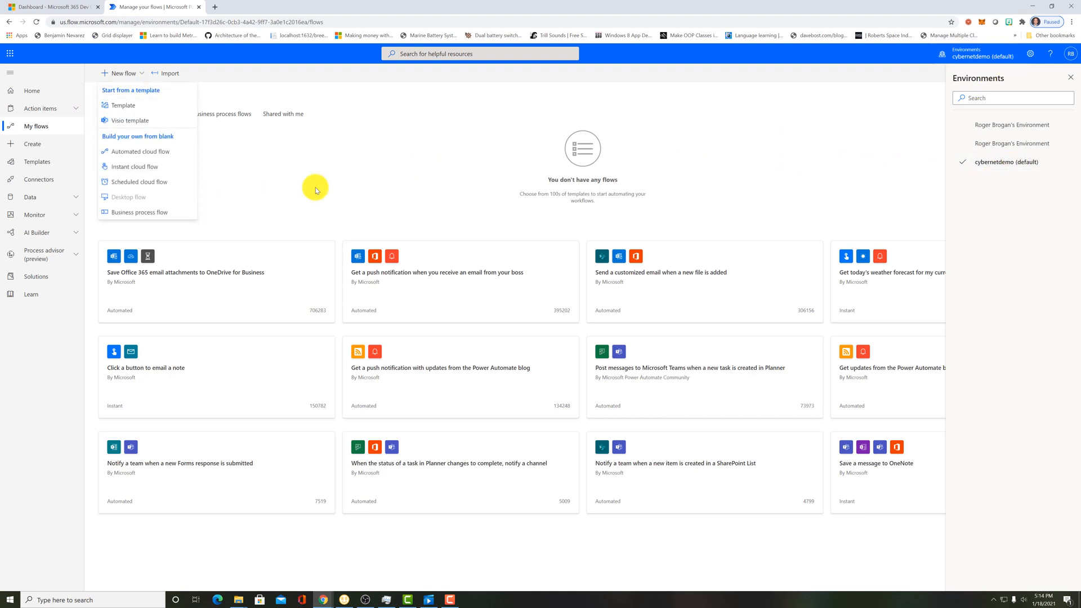
Choose the 'Save Office 365 email attachments to OneDrive for Business' template and connect Outlook and OneDrive
click(125, 107)
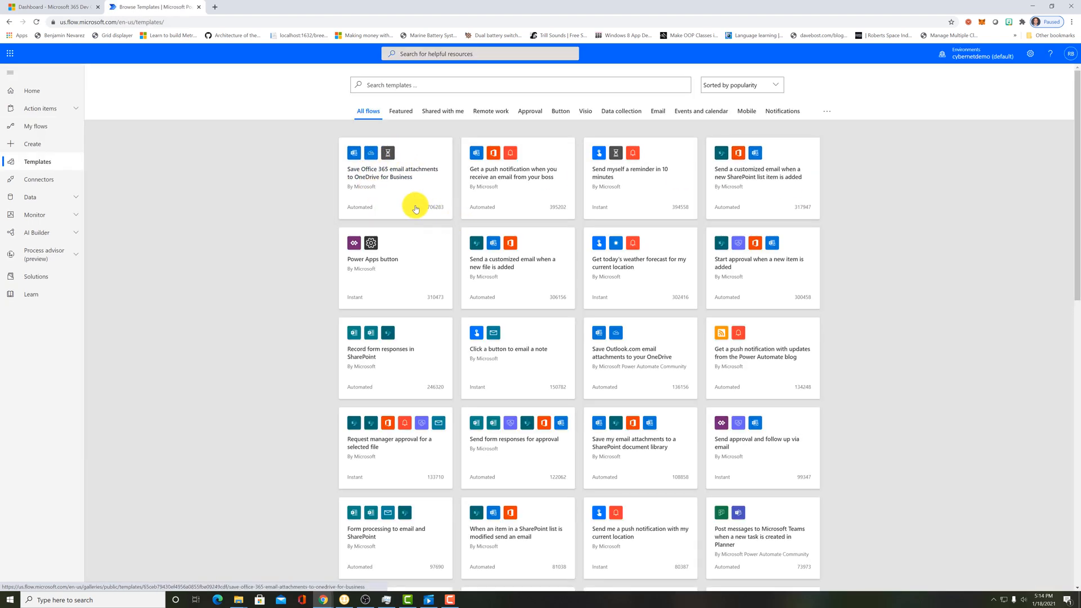
click(393, 184)
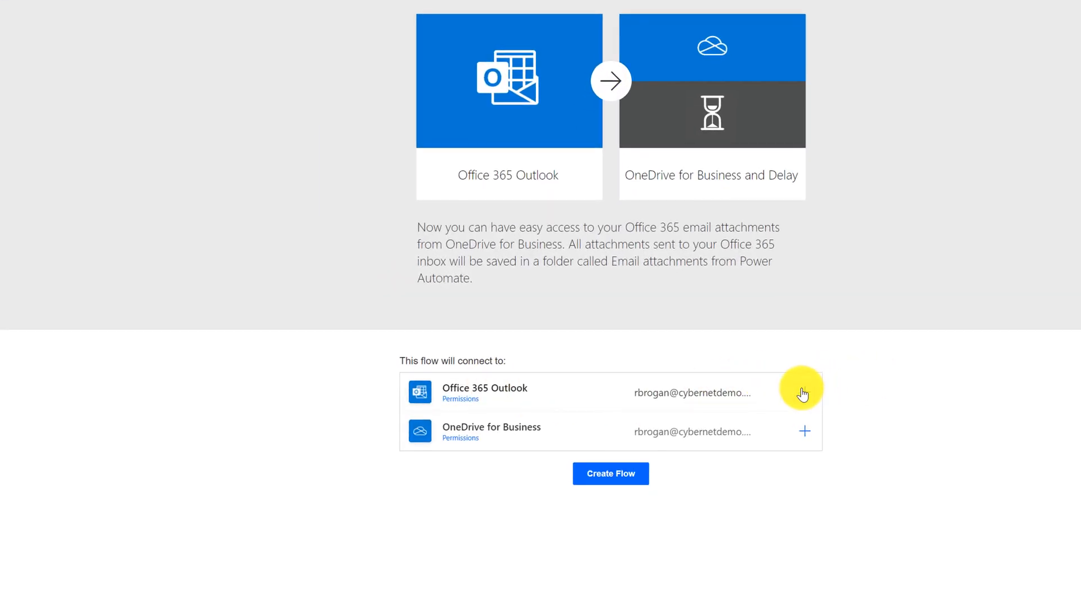
click(804, 392)
click(804, 432)
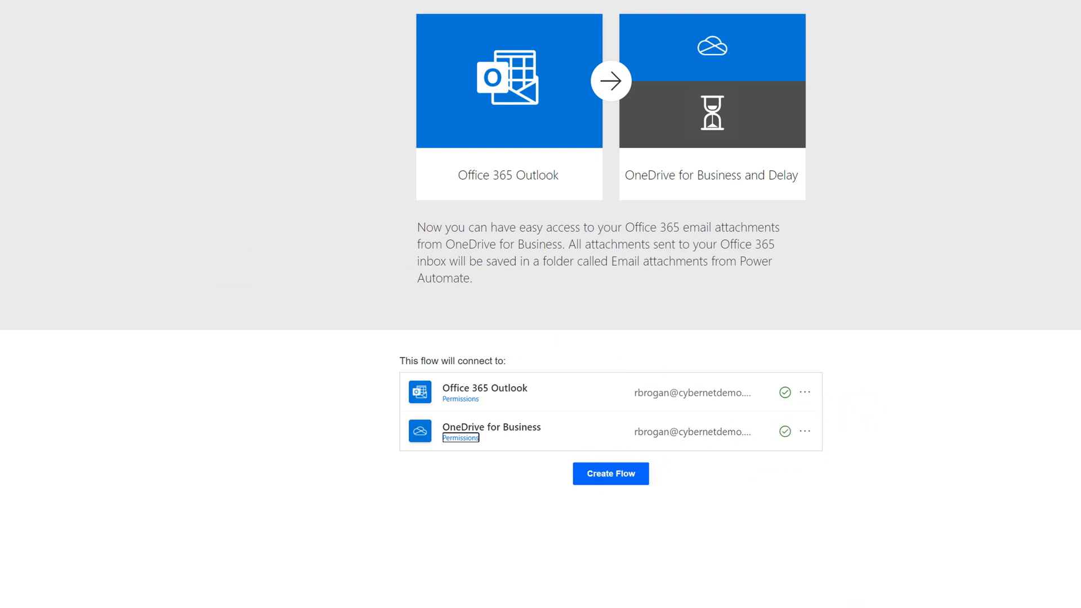
click(10, 54)
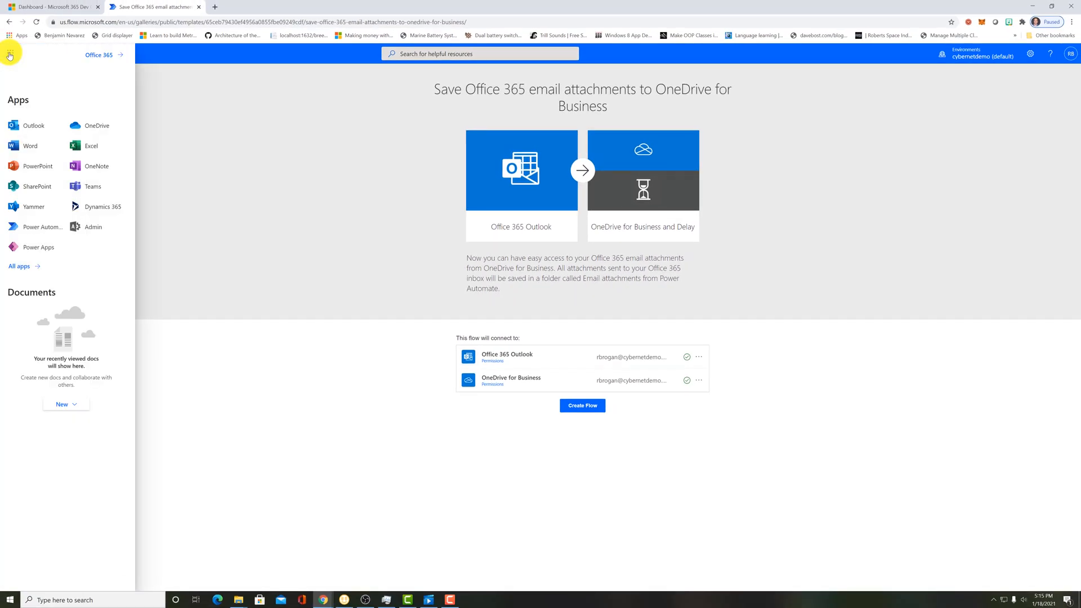
Launch Power Apps and sign in again with the developer tenant account instead of the old one
click(32, 249)
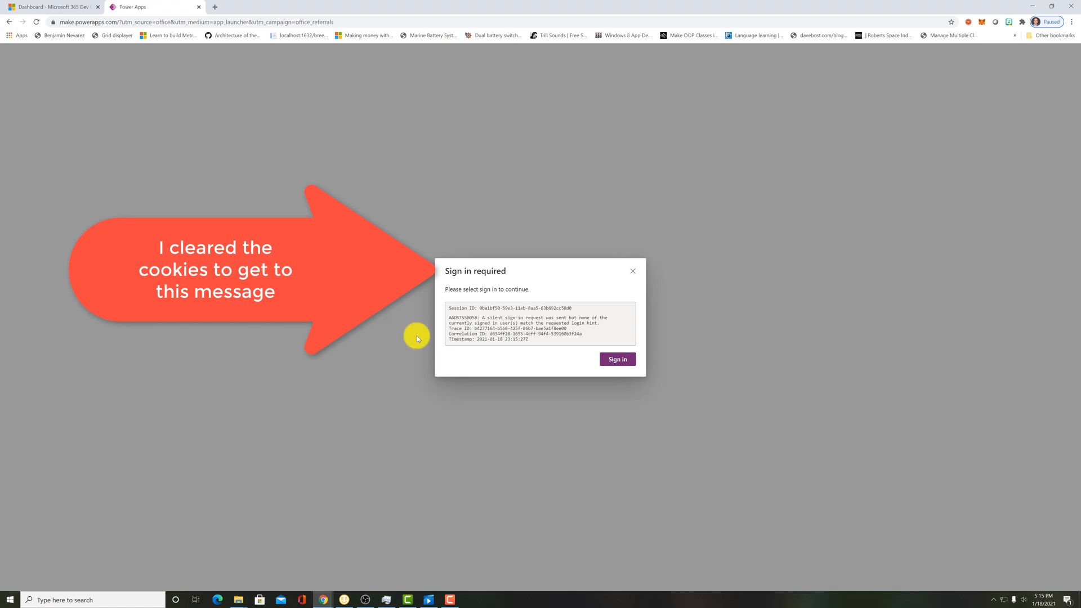
click(619, 361)
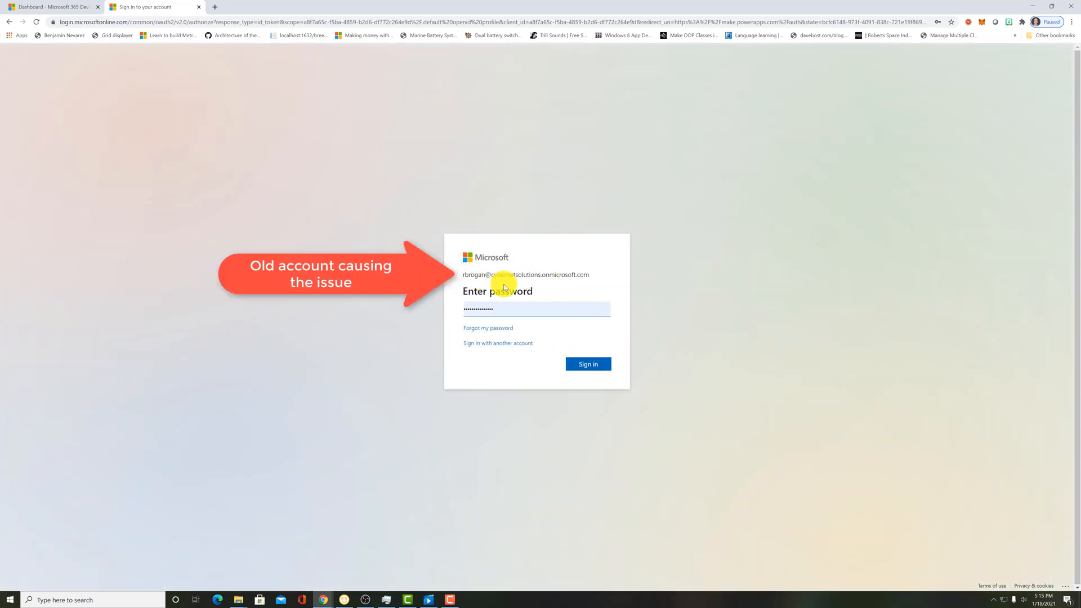
click(484, 343)
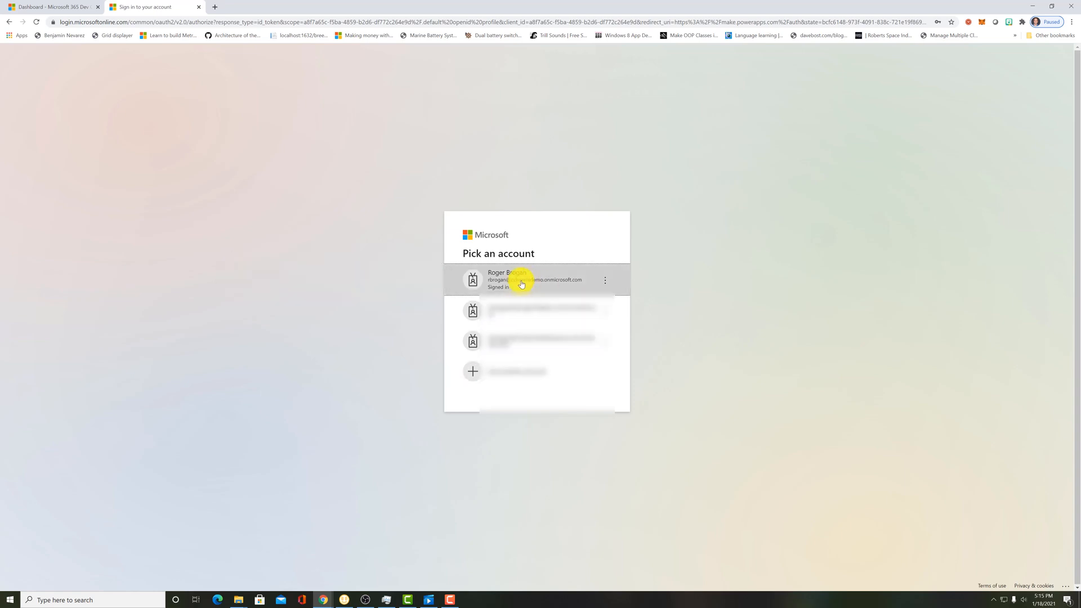
click(498, 281)
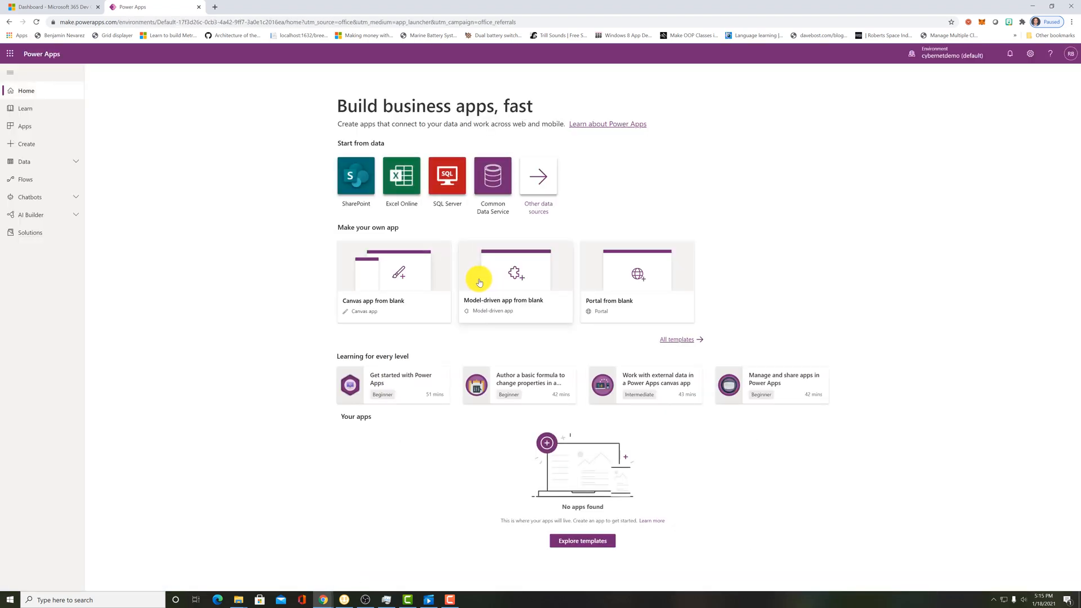
Browse the Power Apps ways to make an app, then cancel starting a blank canvas app
click(29, 129)
click(25, 144)
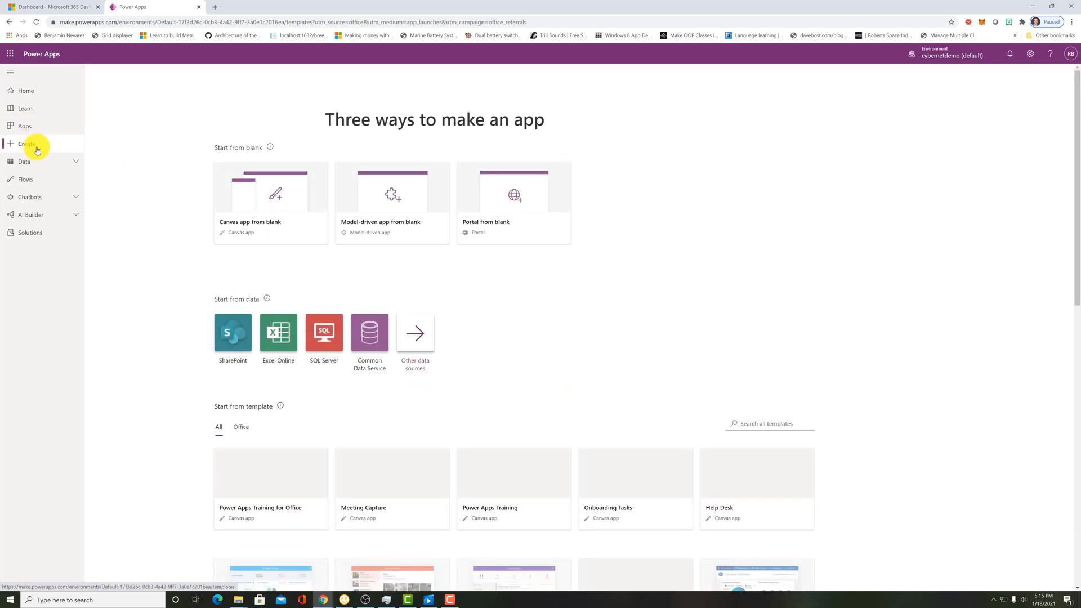
click(263, 214)
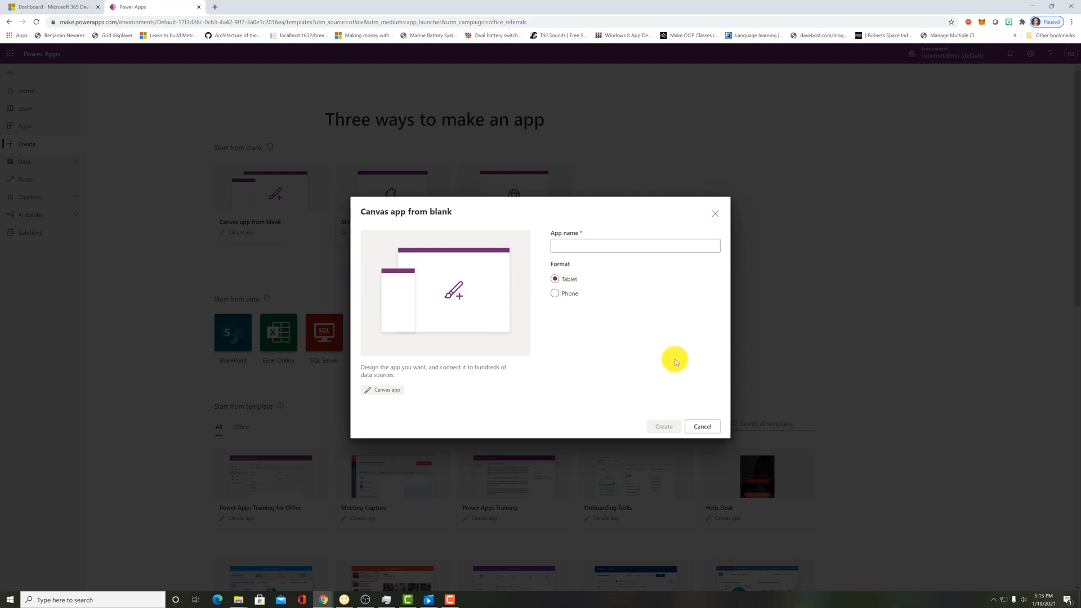
click(703, 427)
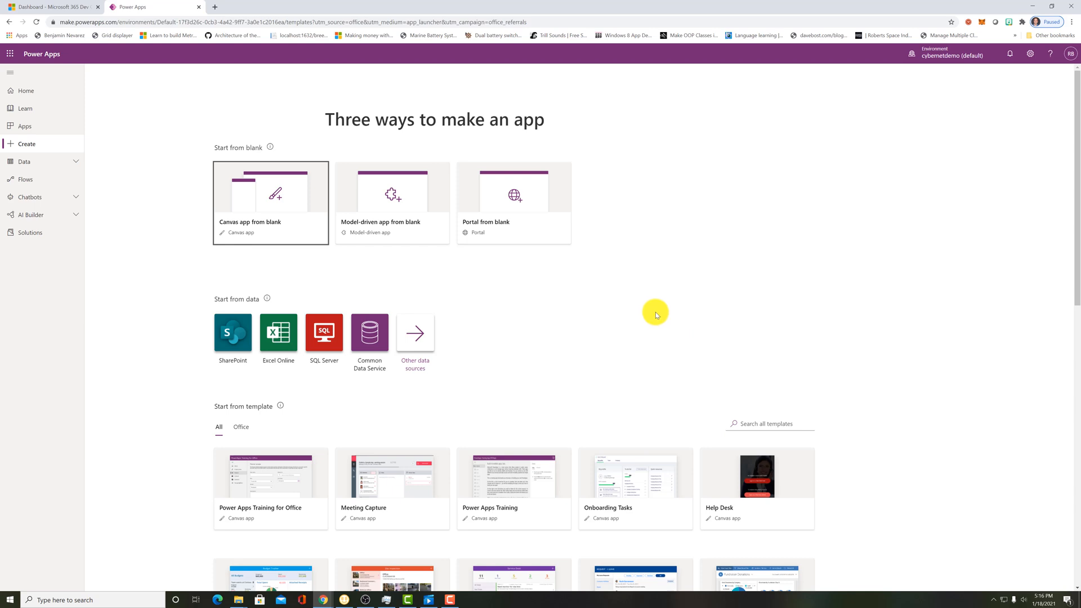
Open Power BI from the full All apps list in the Office 365 launcher
click(9, 59)
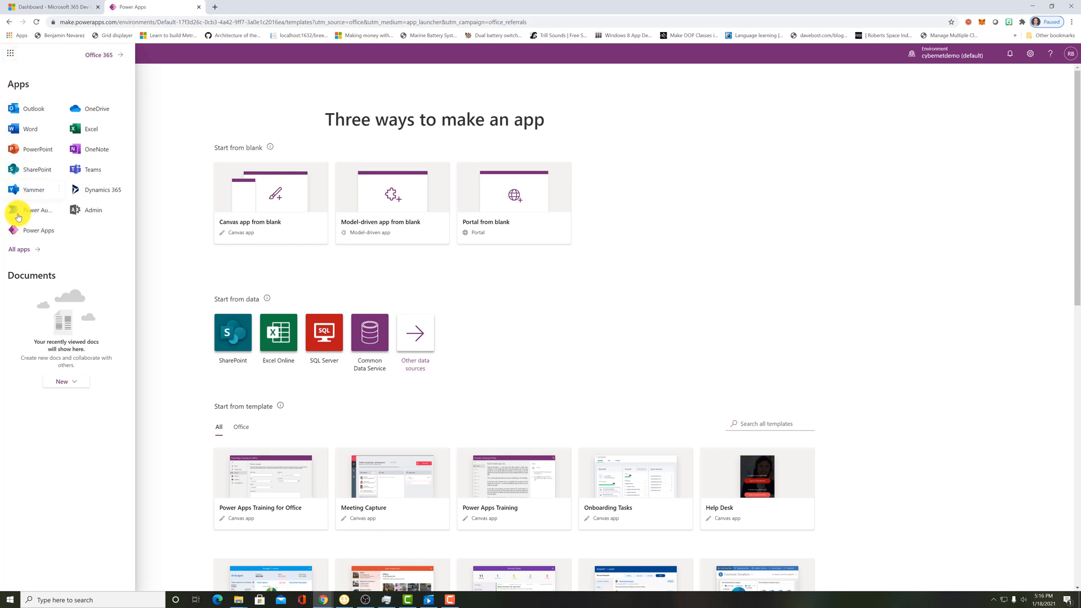
click(23, 250)
scroll(84, 321, down, 3)
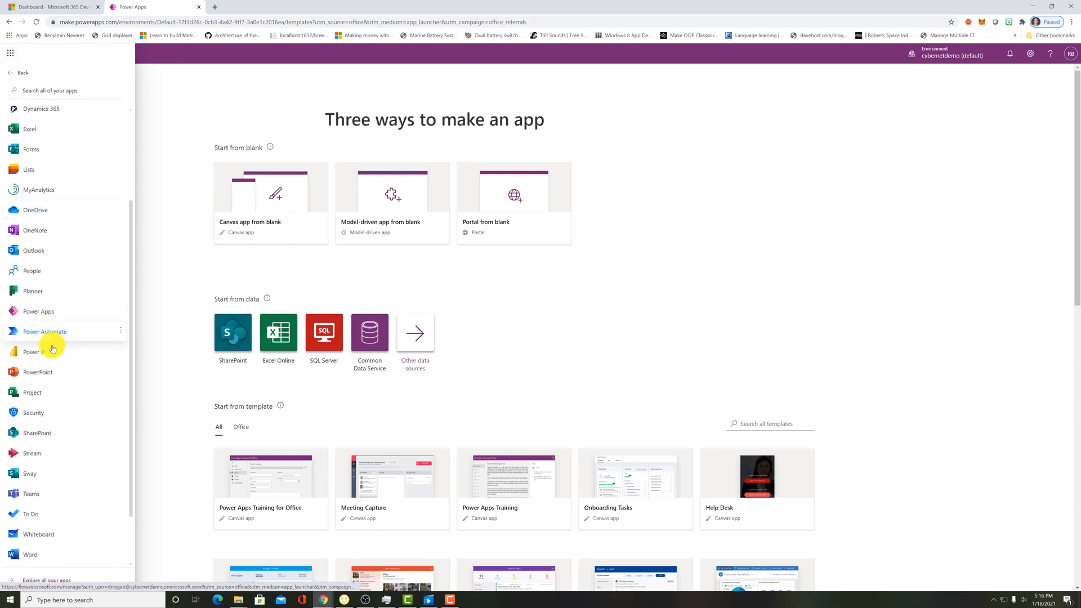
click(24, 353)
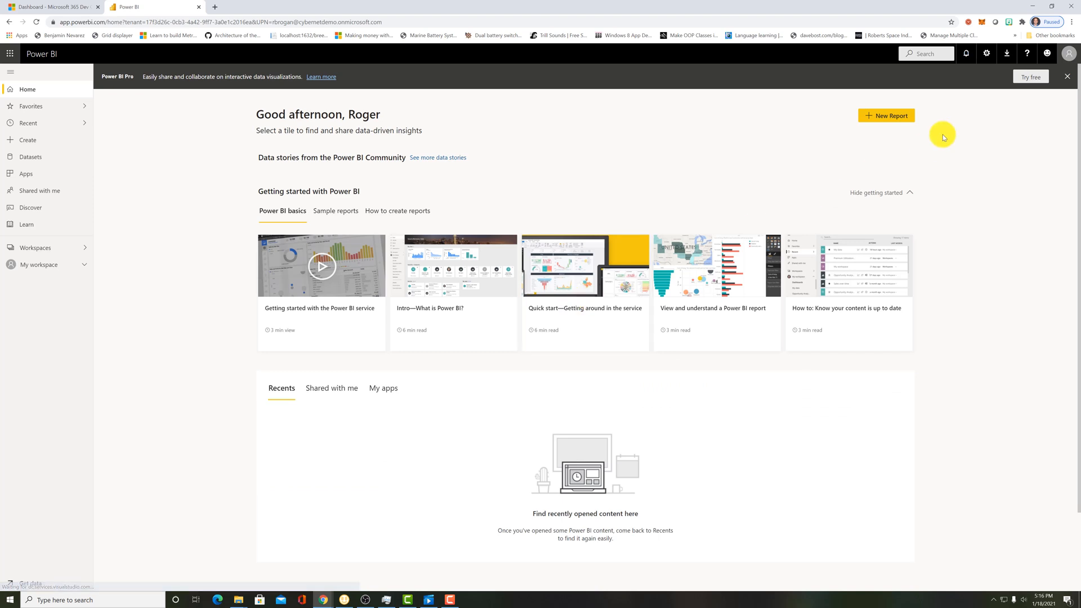
Check the signed-in account, search all Office apps for 'virtual' without a match, and return to the Dev Center tab
click(1068, 55)
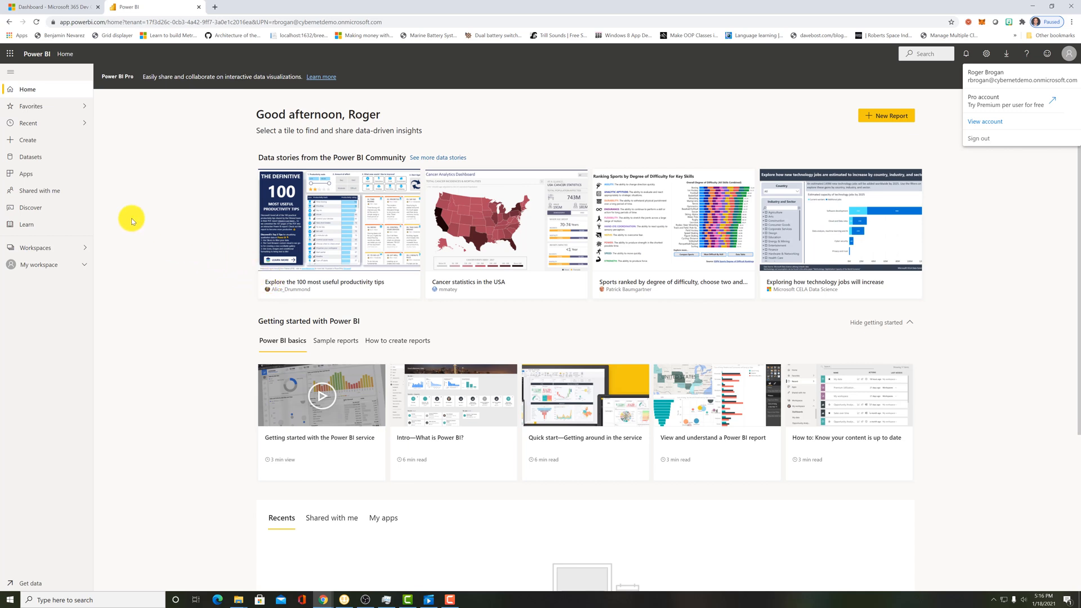
click(8, 56)
click(8, 55)
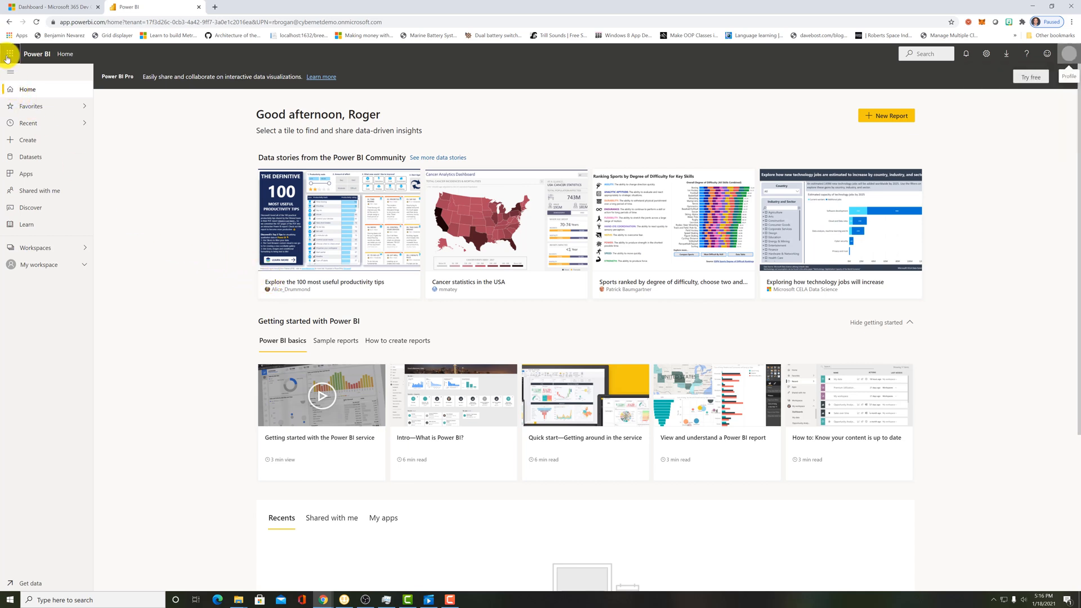
click(19, 249)
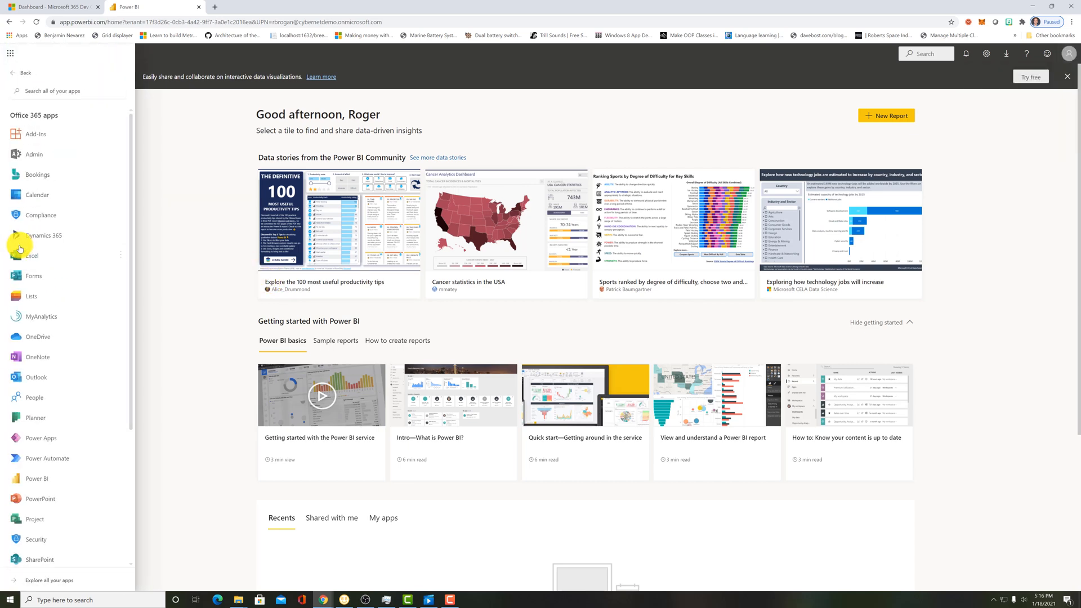
scroll(100, 347, down, 3)
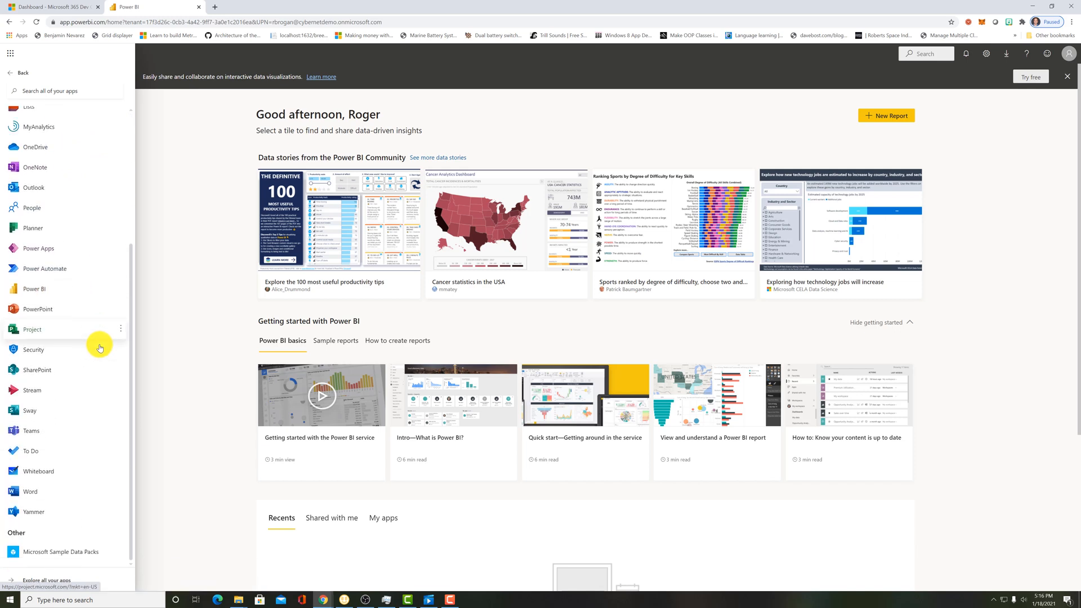
text(virtual)
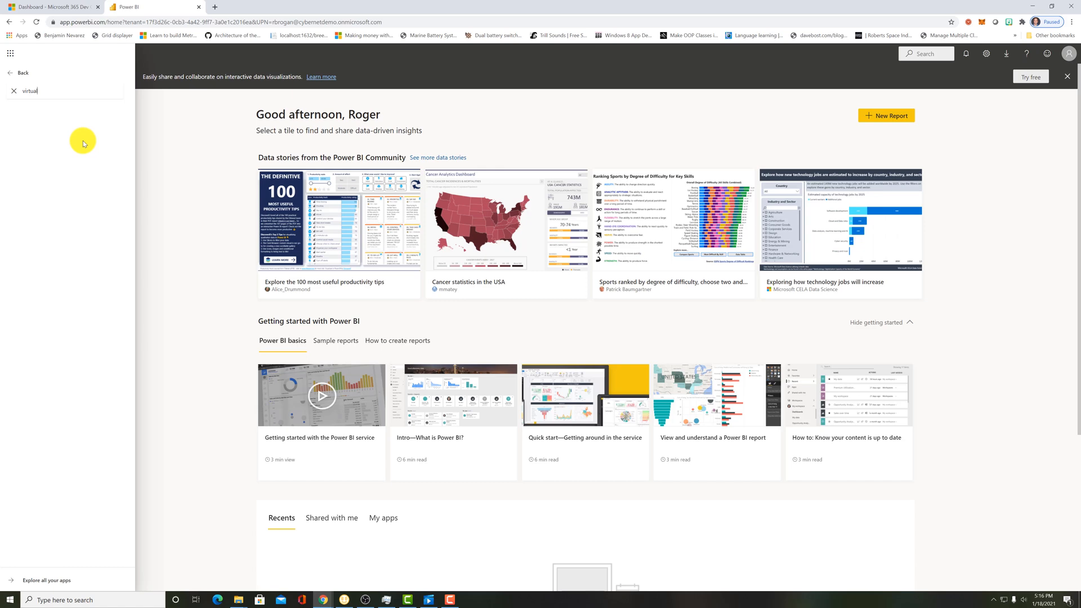
click(62, 4)
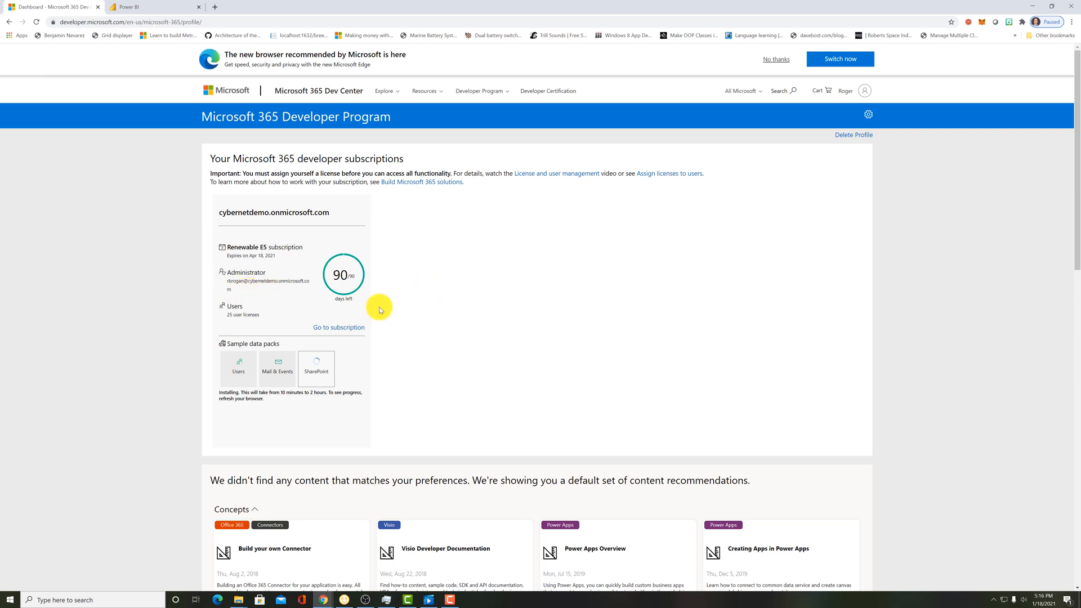
Go to admin.microsoft.com and sign in with the demo tenant account
click(217, 9)
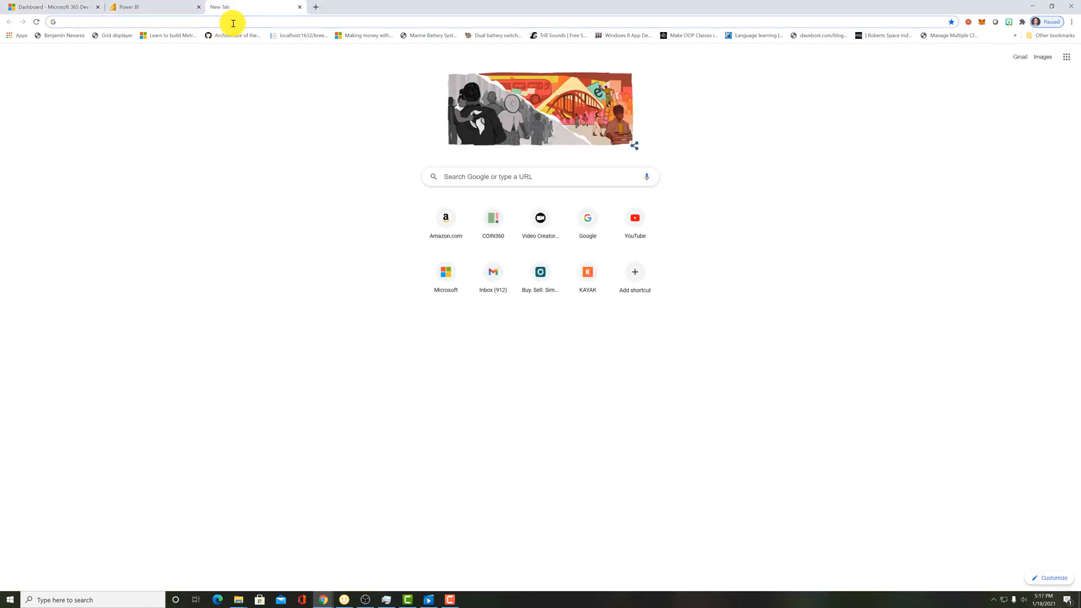
text(admin)
key(Return)
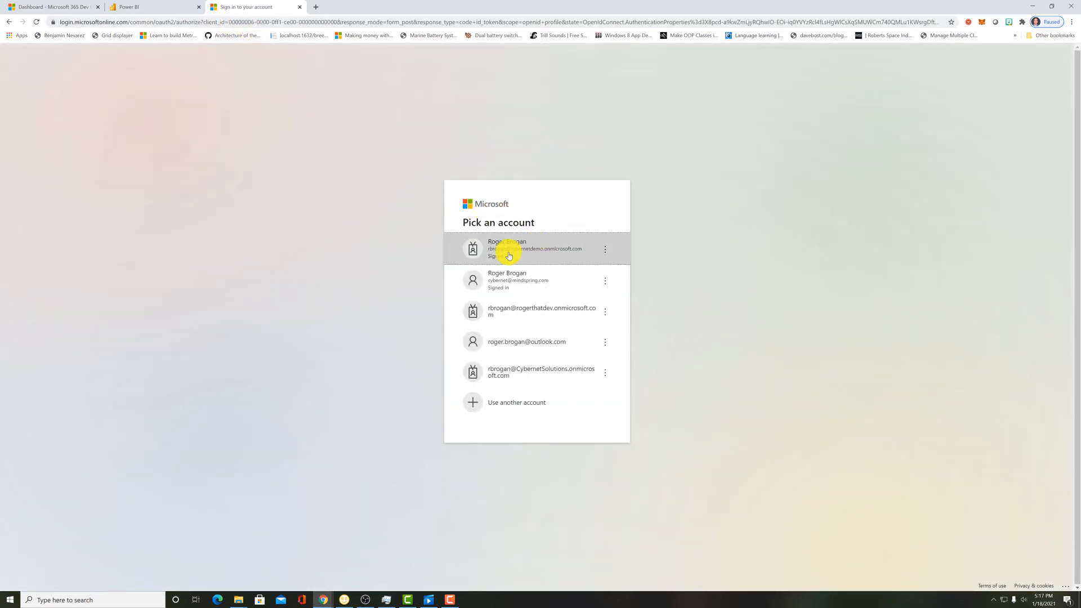
click(508, 251)
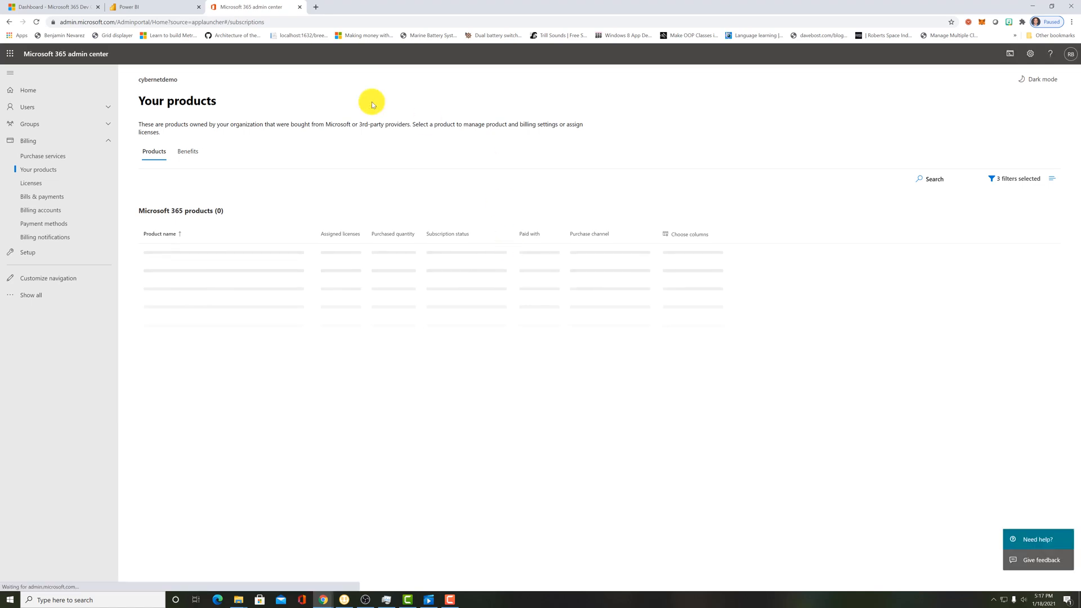
Open the administrator's product licenses in Active users: Microsoft 365 E5 Developer and Power Automate Free
click(27, 106)
click(38, 129)
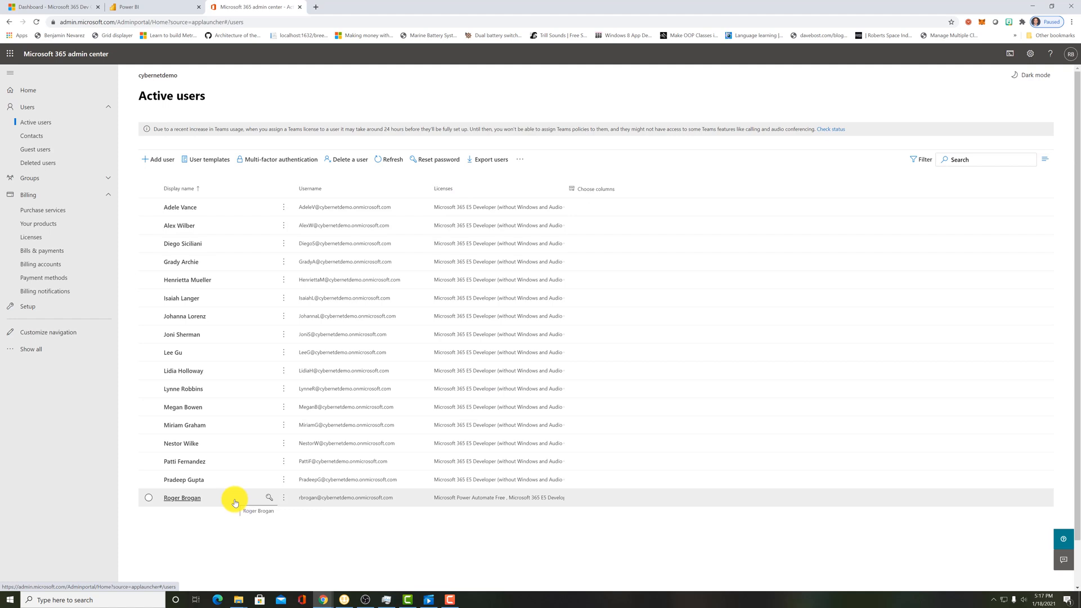
click(149, 498)
click(350, 159)
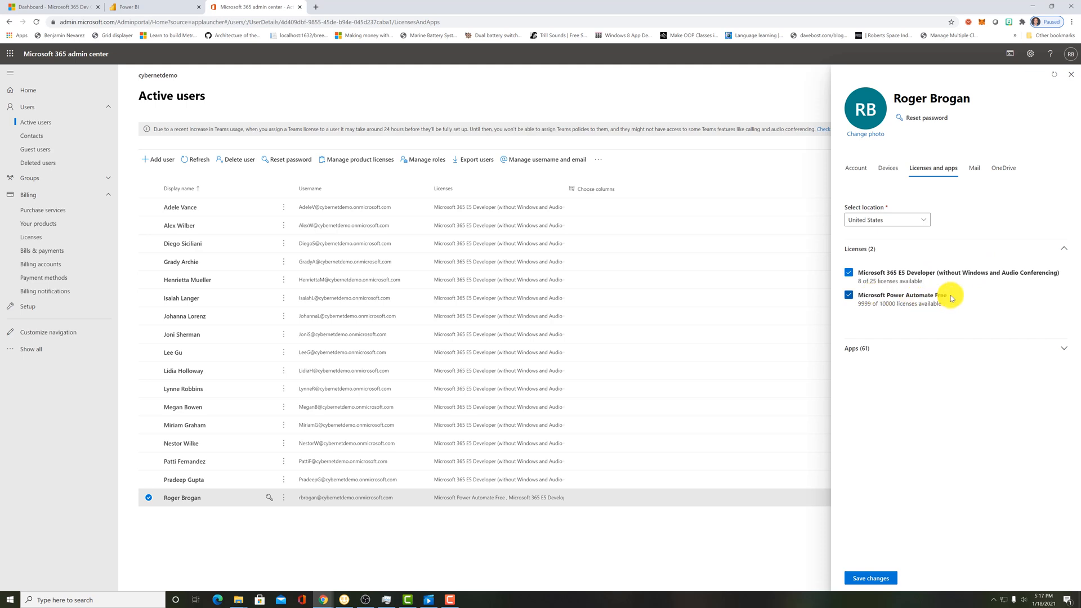
click(317, 8)
Search for 'power virtual agents for office 365' and open Microsoft's Power Virtual Agents page
text(power via)
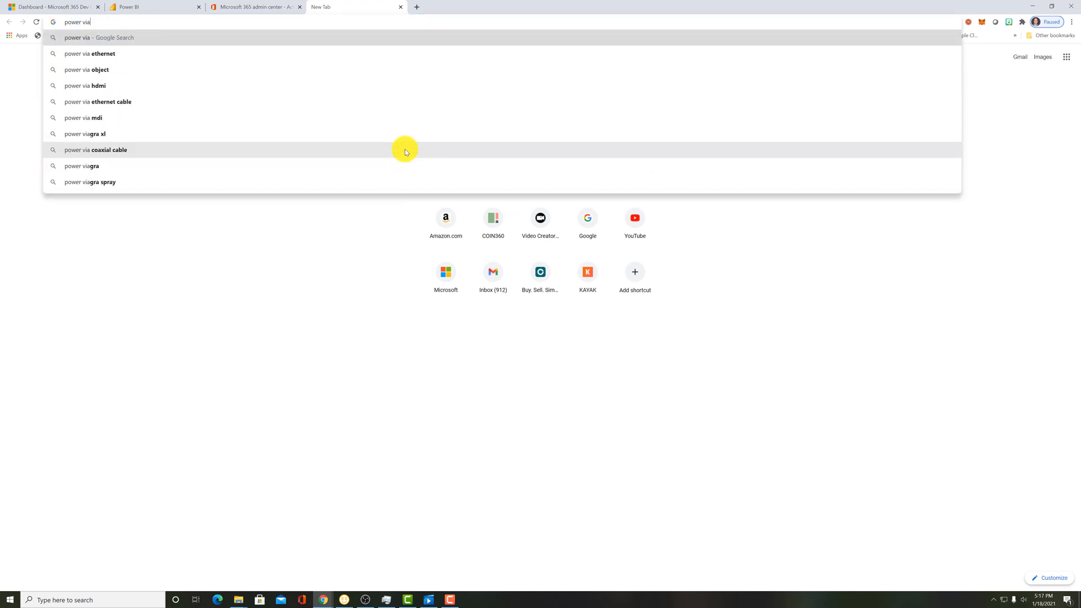
key(BackSpace)
text(rtual)
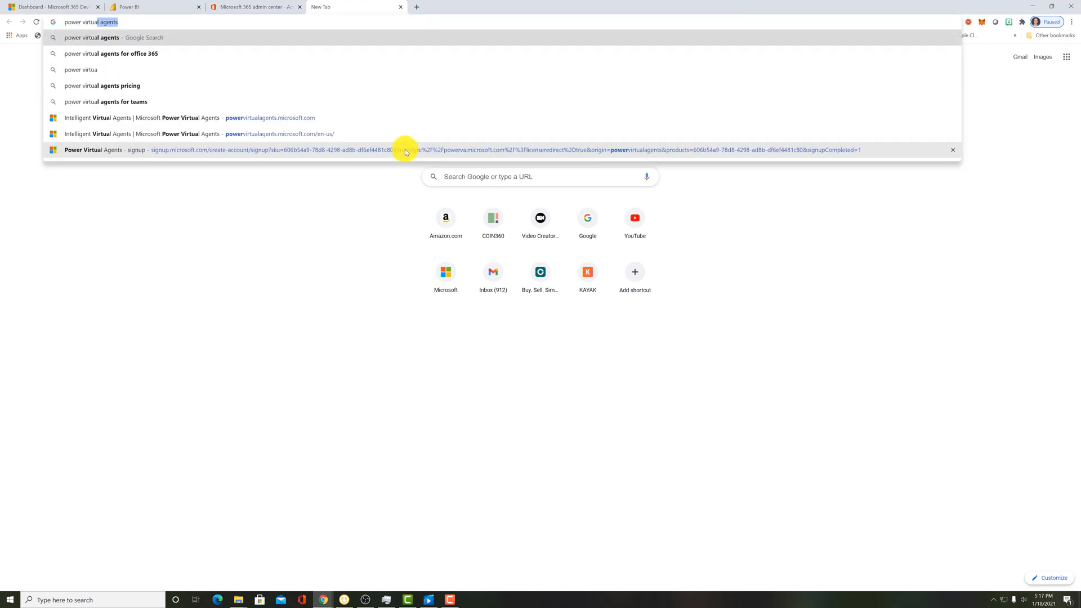
text(a)
key(Down)
key(Return)
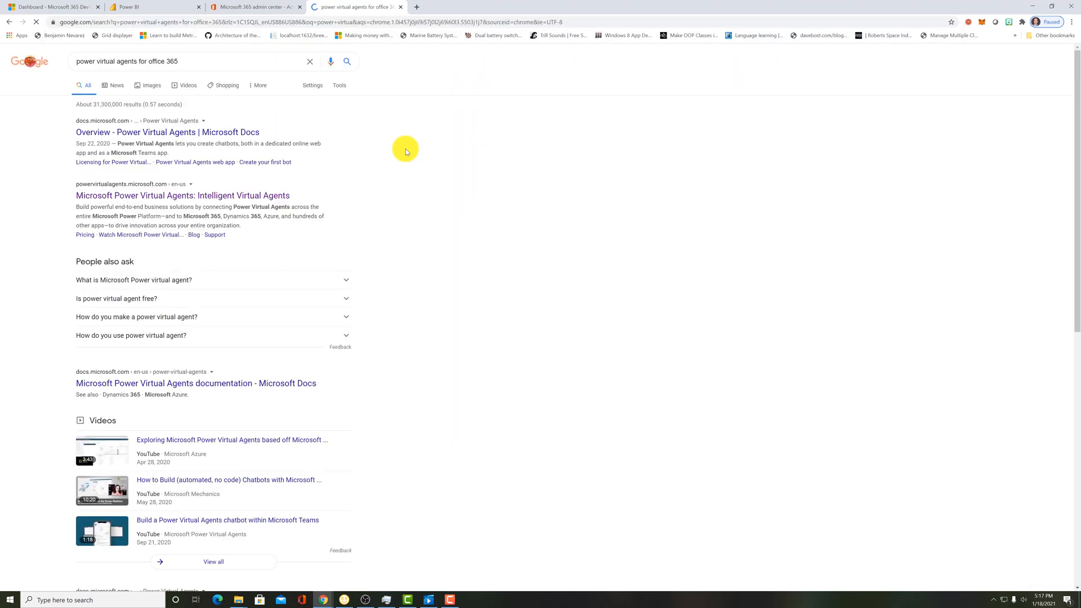
click(161, 195)
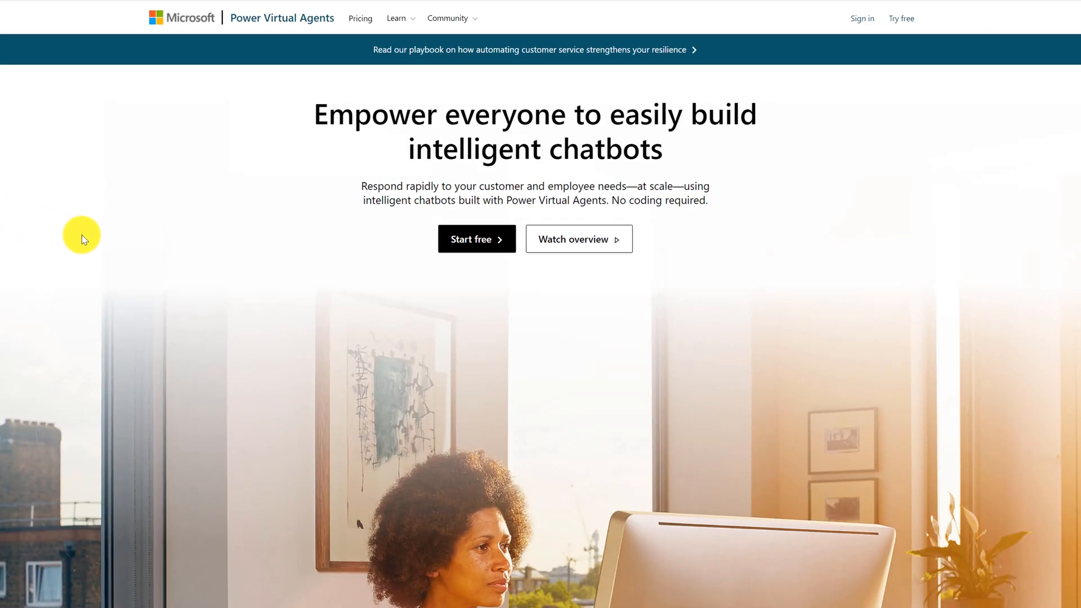
Complete the free sign-up, agreeing to share information with partners, and enter the app
click(488, 242)
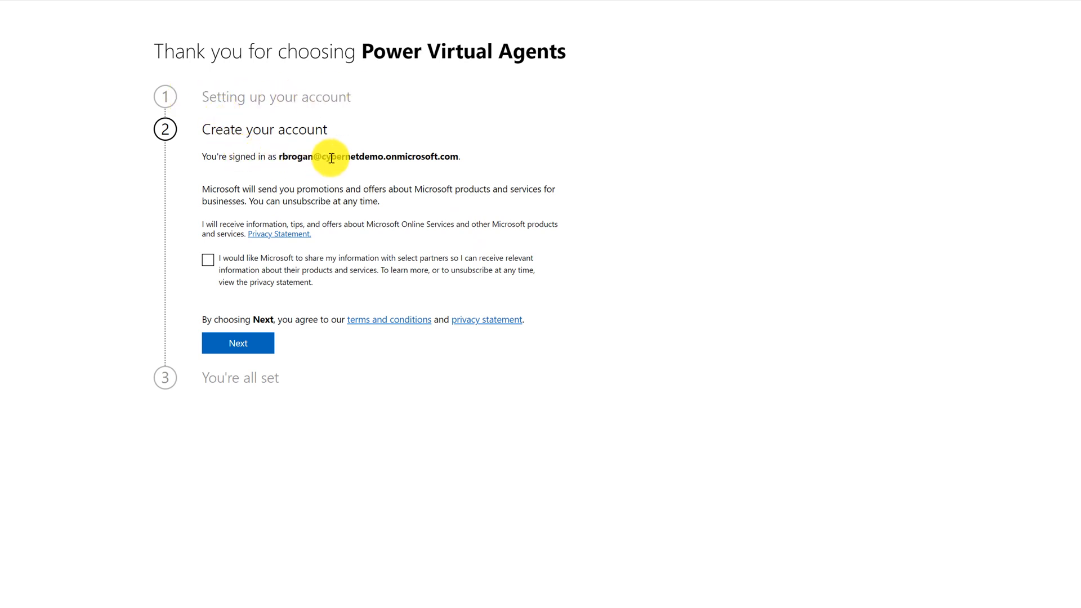
click(208, 261)
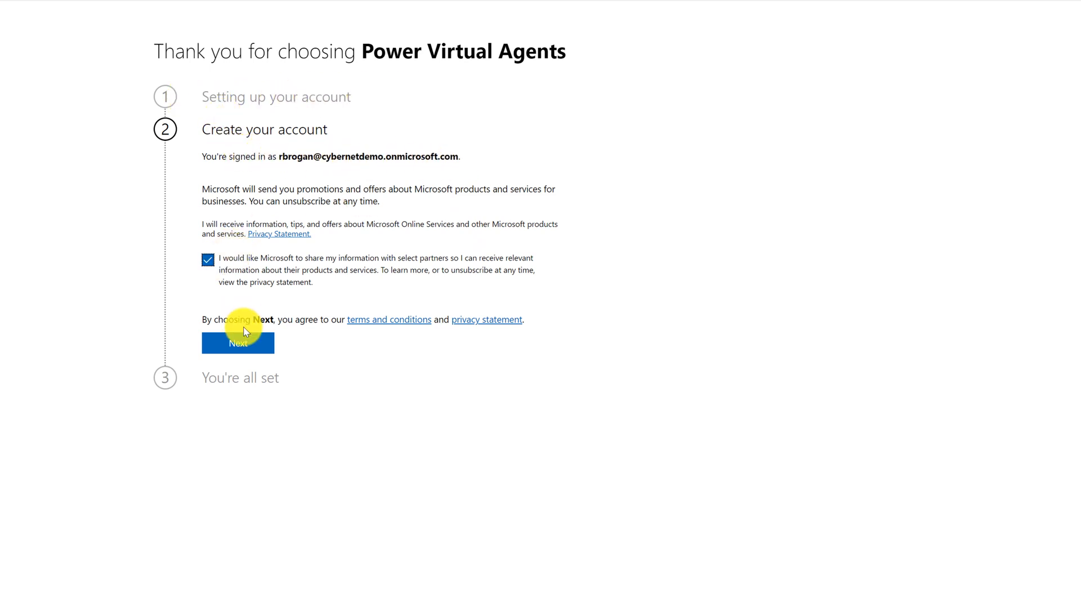
click(247, 347)
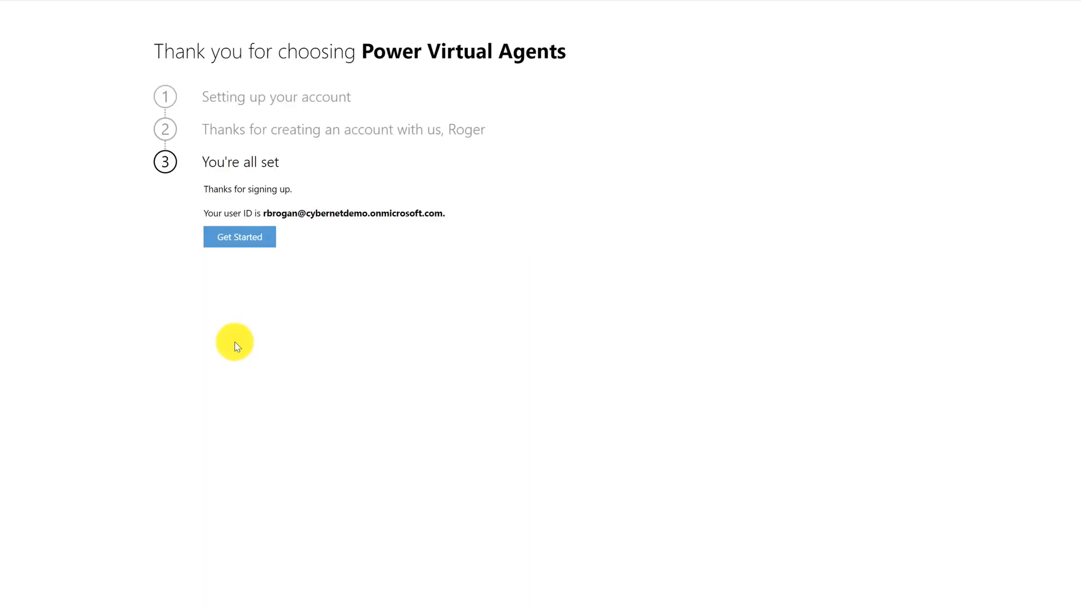
click(249, 236)
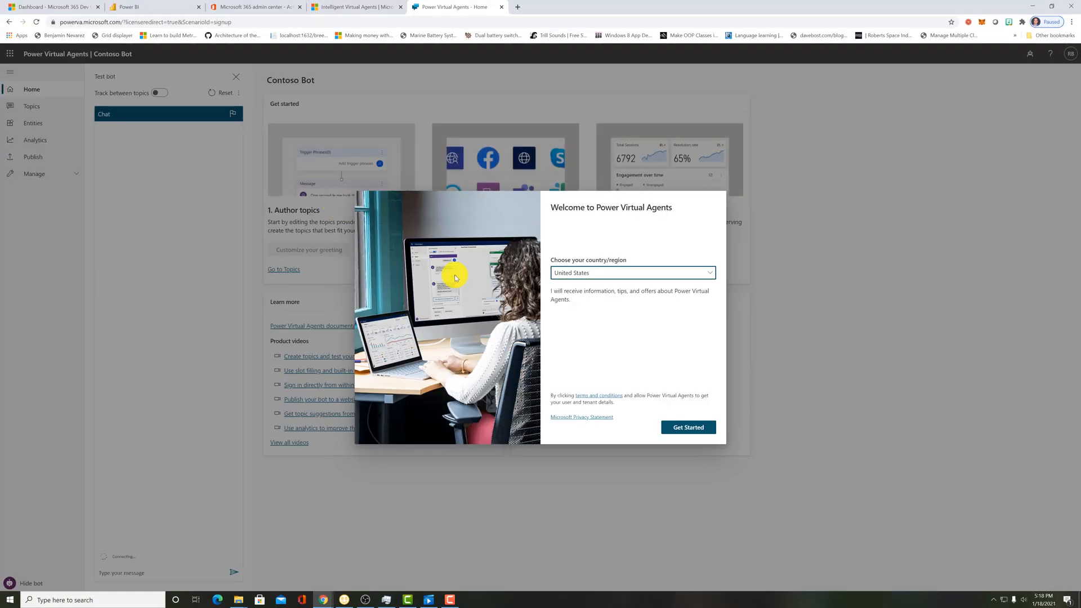
Confirm the country, then create the bot 'testbot' with English (US) as its language
click(702, 428)
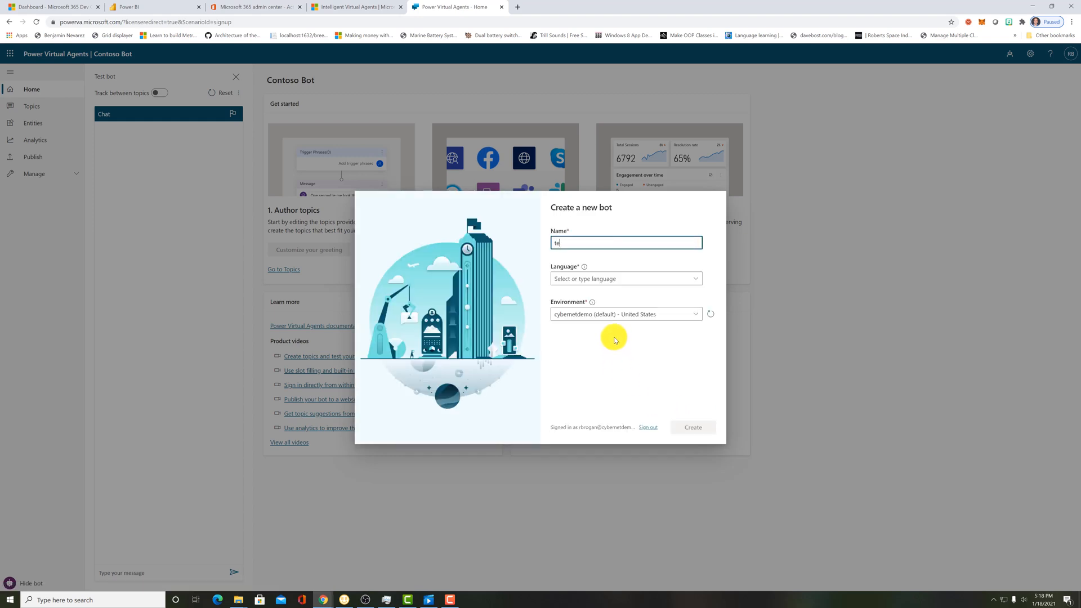
click(609, 280)
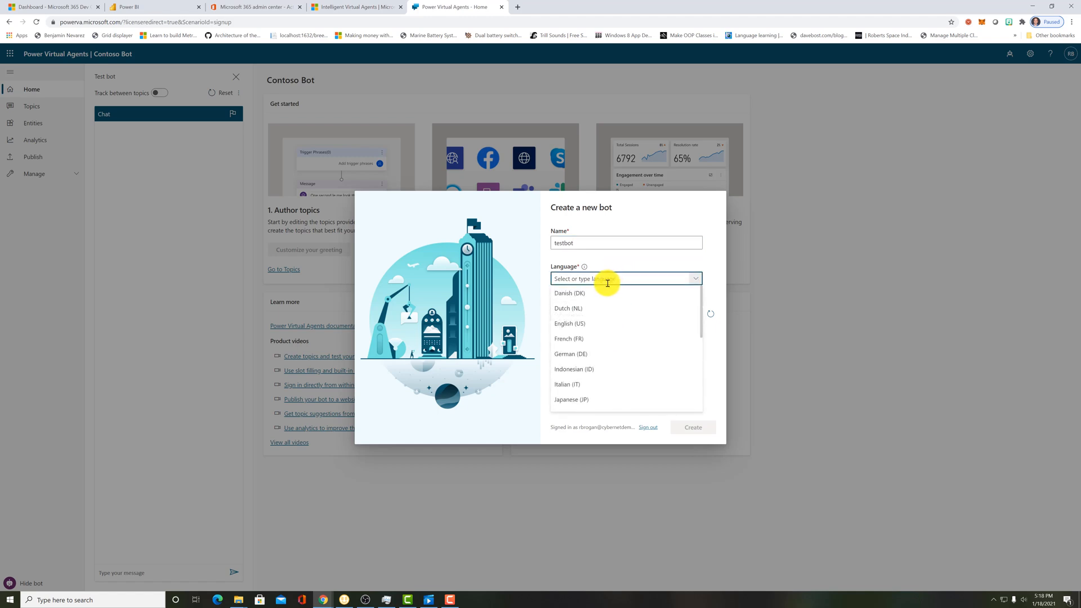
click(574, 323)
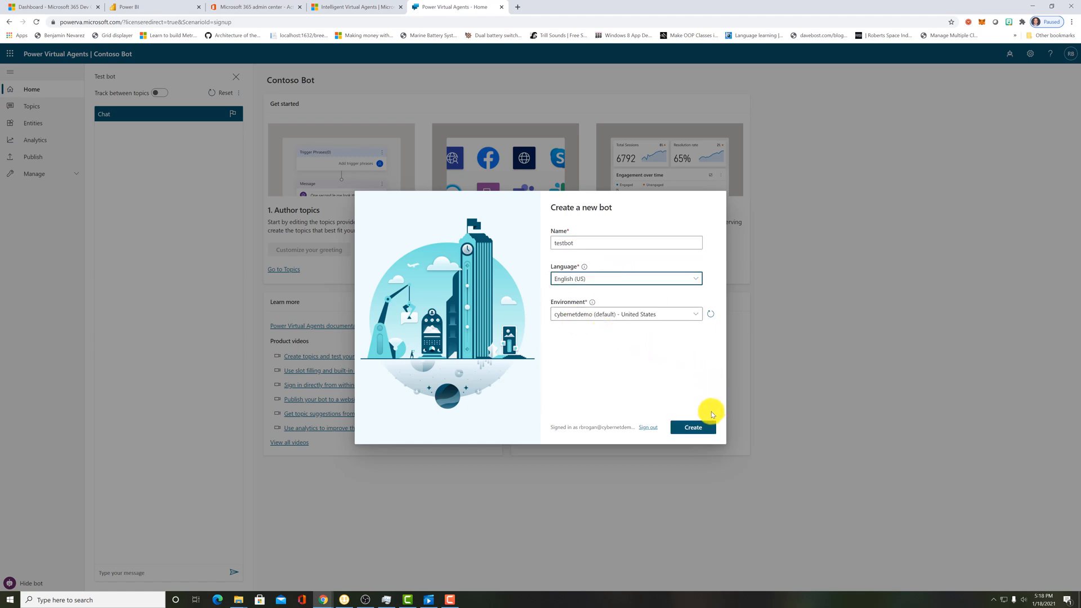
click(696, 429)
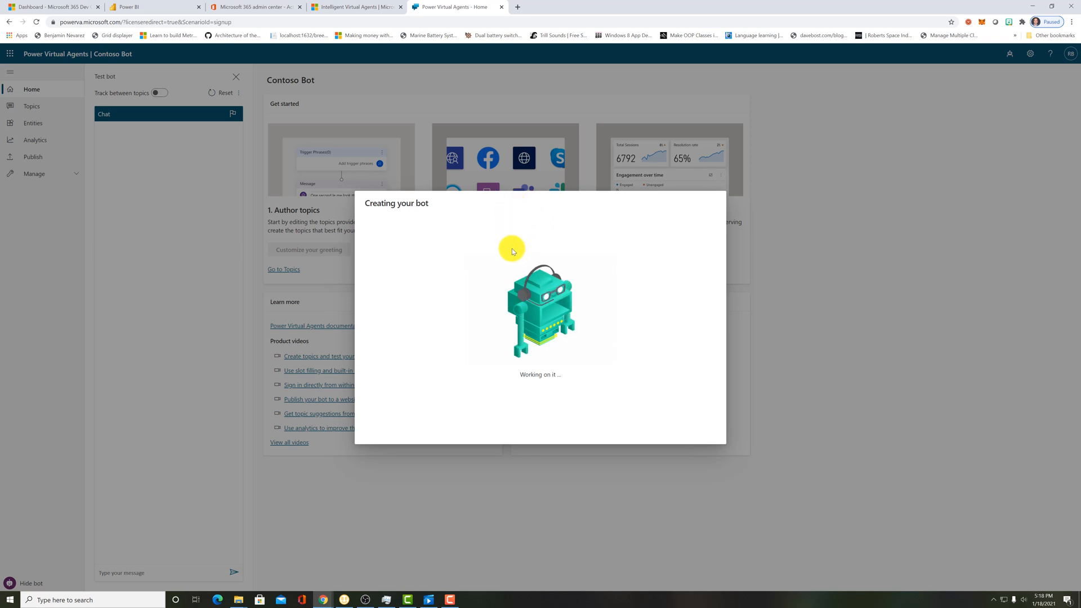
Back in the admin center, reopen the administrator's licenses to look for Power Virtual Agents Viral Trial
click(262, 7)
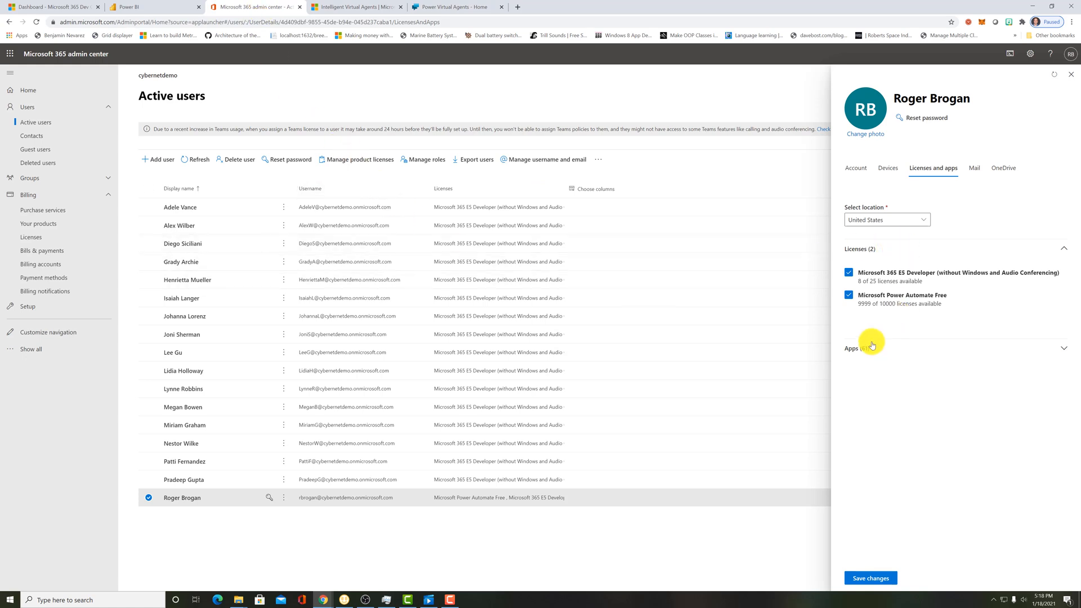
click(1071, 75)
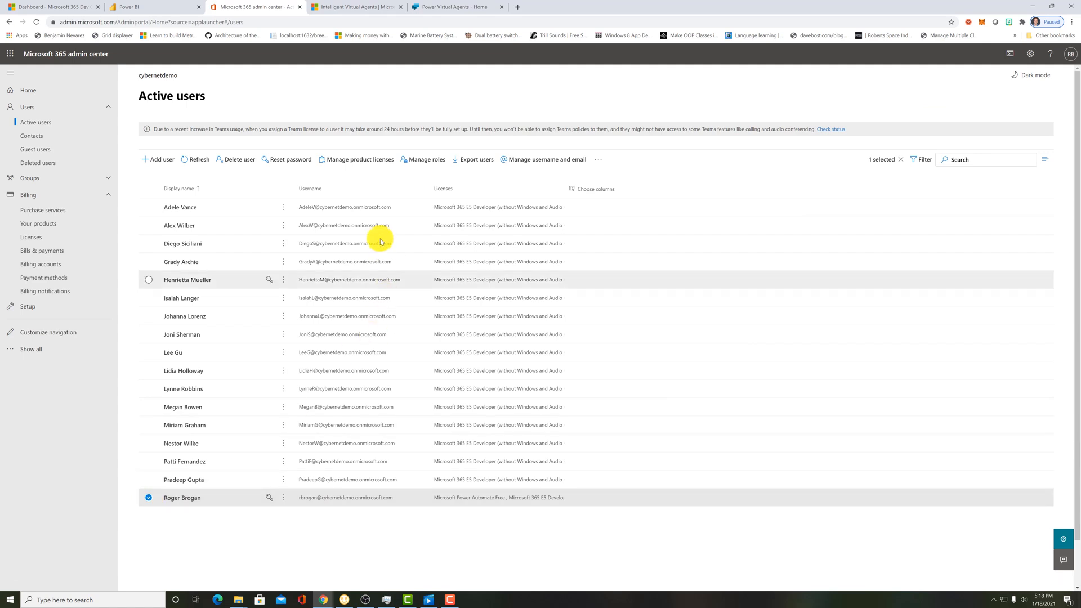
click(355, 160)
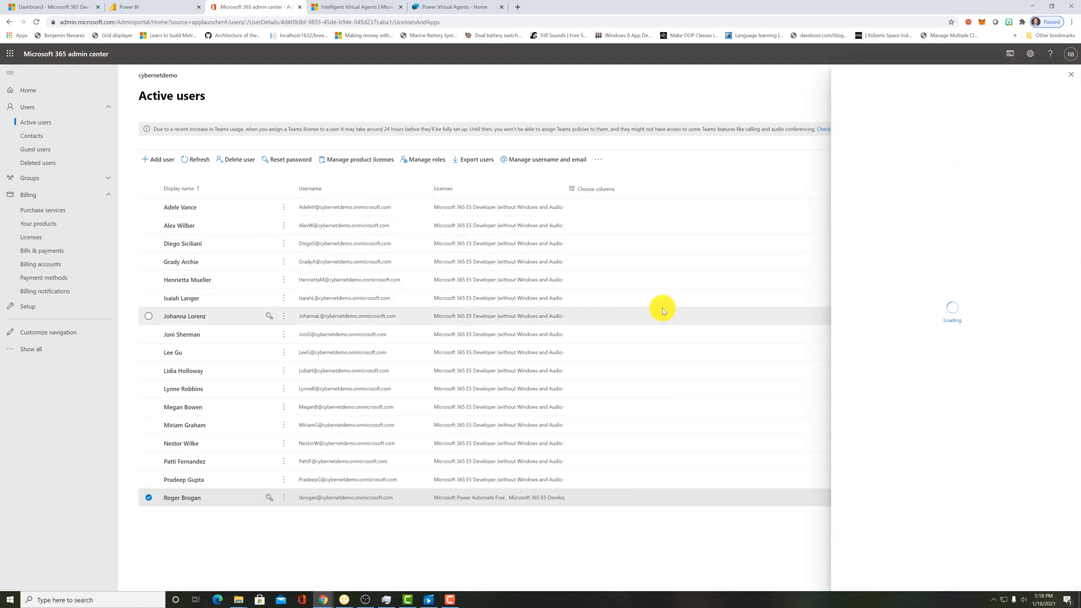